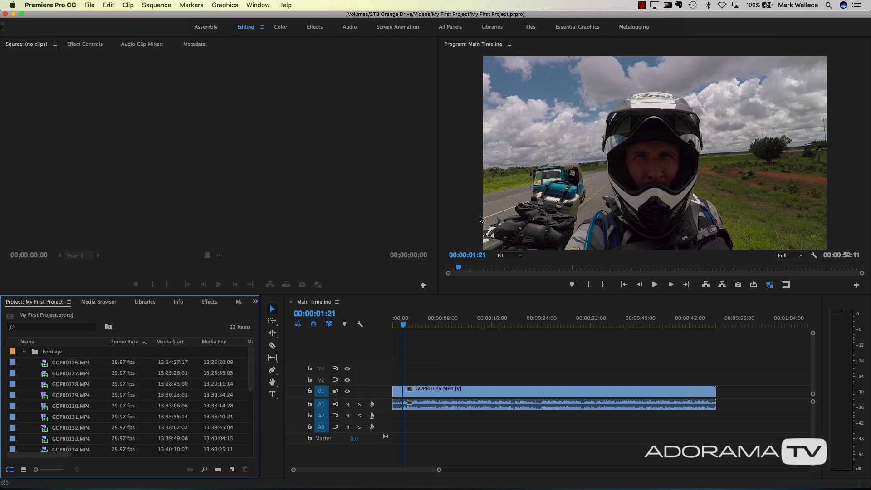
{"action": "left_click", "coordinate": [339, 166]}
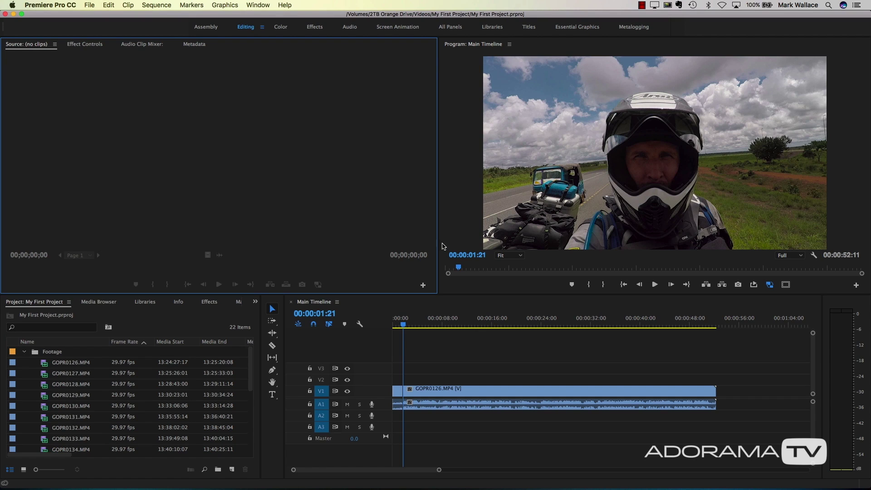
{"action": "left_click", "coordinate": [447, 163]}
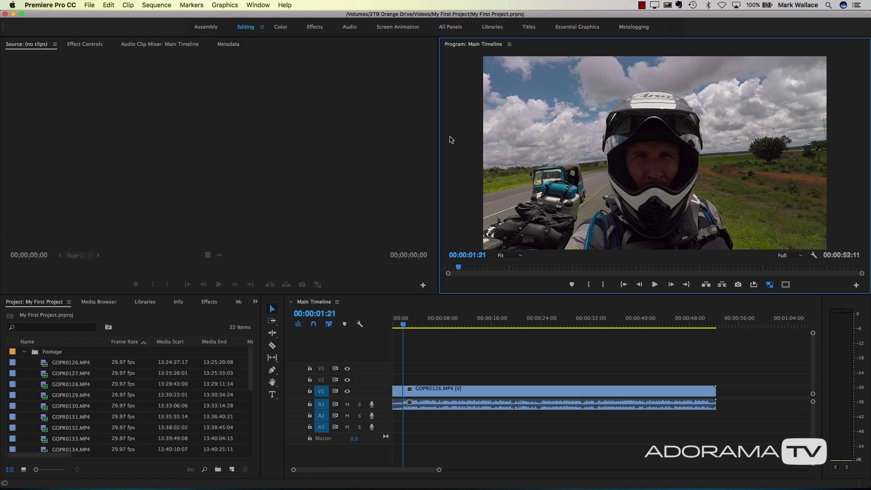
{"action": "left_click", "coordinate": [406, 309]}
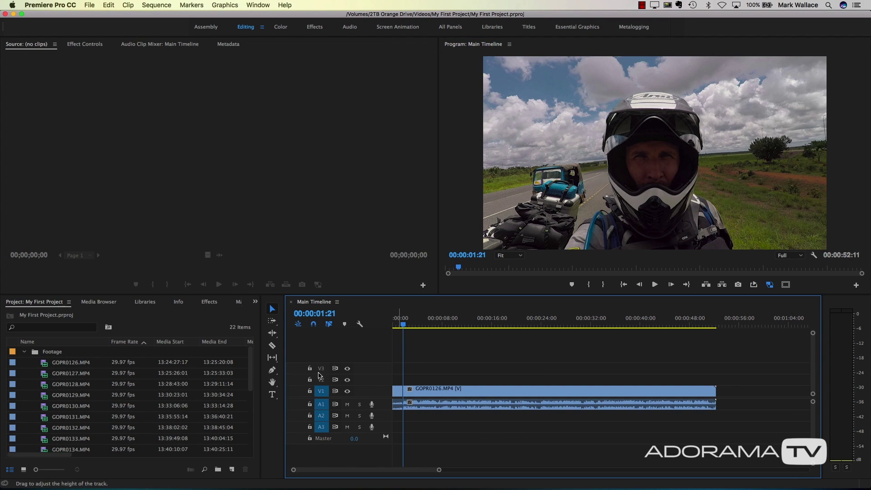
{"action": "left_click", "coordinate": [96, 318]}
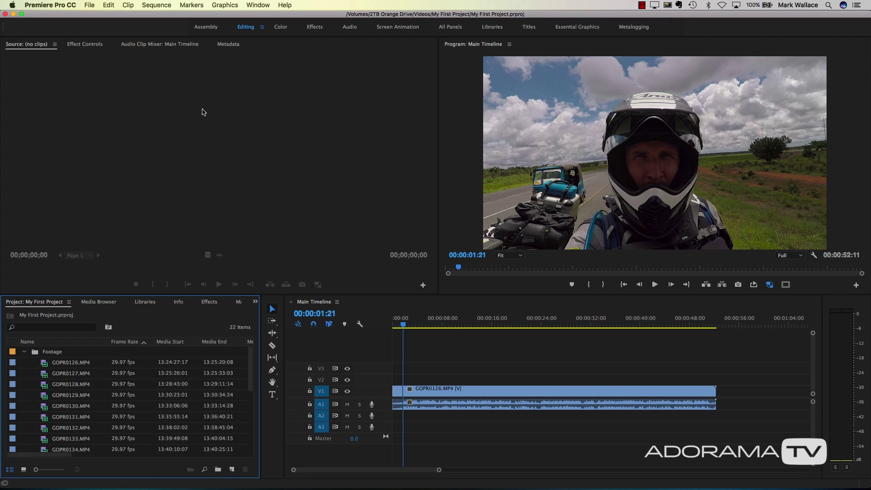
Preview GOPR0127.MP4 in the Source Monitor, and scrub the Main Timeline playhead to 00:00:12:03
{"action": "double_click", "coordinate": [46, 373]}
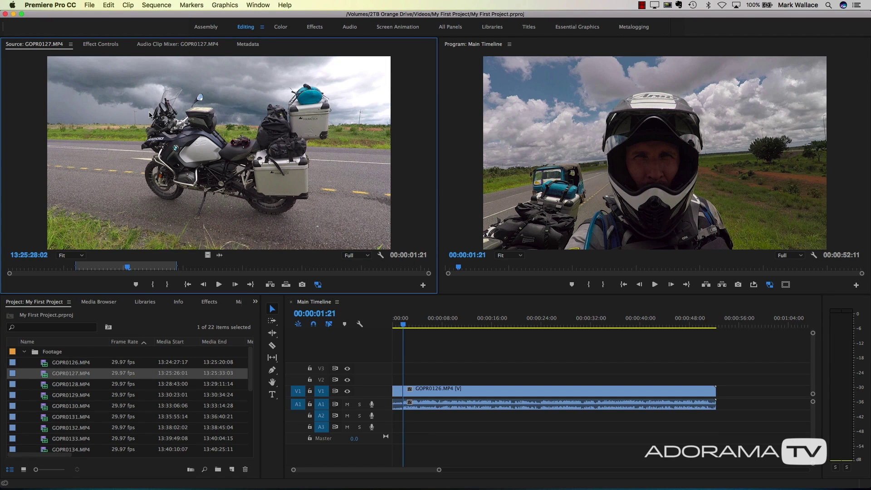
{"action": "left_click_drag", "start_coordinate": [129, 267], "coordinate": [82, 266]}
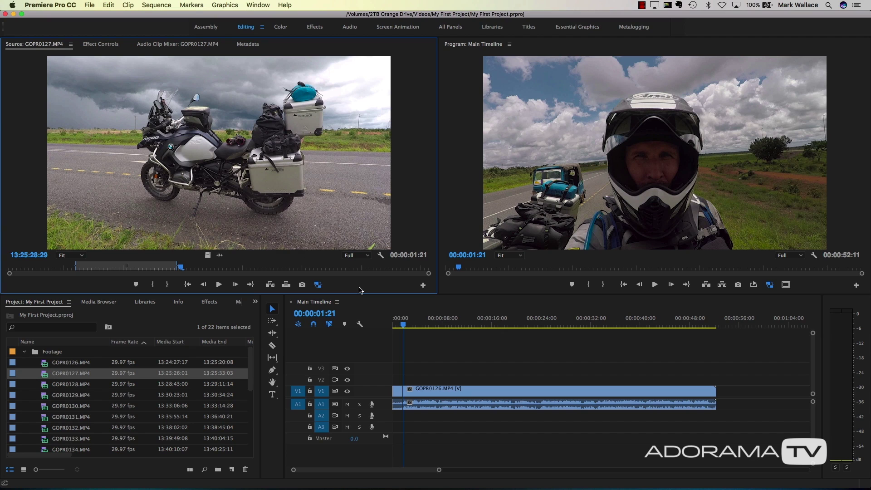
{"action": "left_click", "coordinate": [442, 362]}
{"action": "left_click", "coordinate": [424, 325]}
{"action": "left_click_drag", "start_coordinate": [442, 332], "coordinate": [467, 336]}
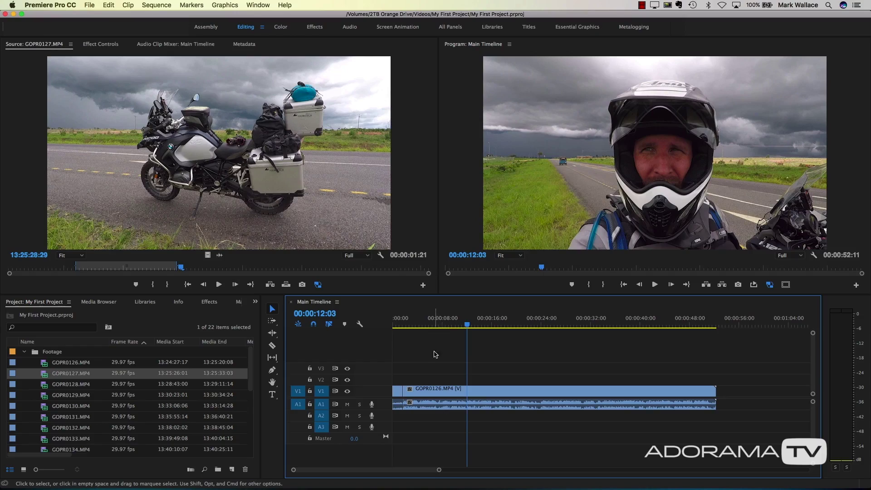
Select all existing video and audio clips in the Main Timeline and delete them
{"action": "left_click_drag", "start_coordinate": [459, 346], "coordinate": [395, 411]}
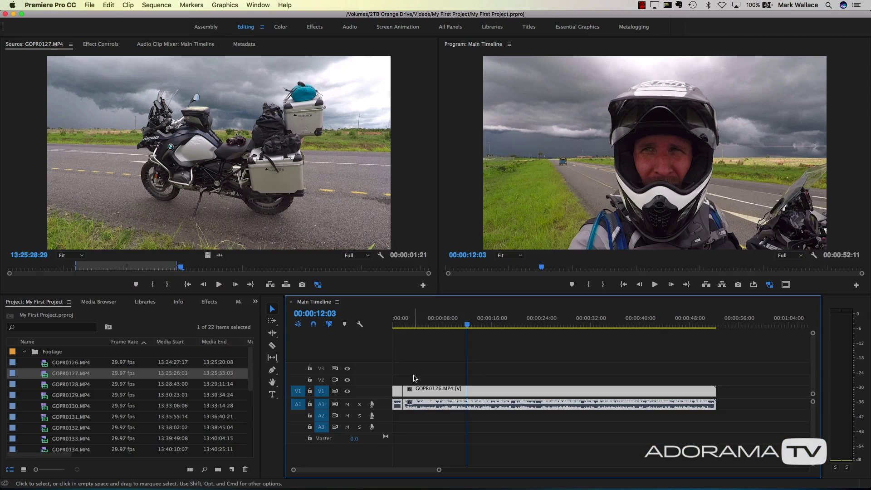
{"action": "left_click", "coordinate": [431, 368]}
{"action": "left_click_drag", "start_coordinate": [456, 339], "coordinate": [394, 440]}
{"action": "key", "text": "Delete"}
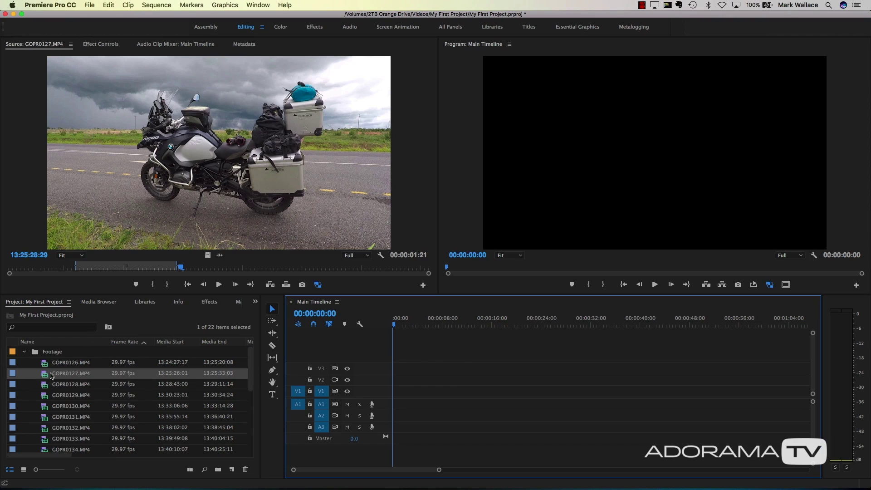
Load GOPR0126.MP4 in the Source Monitor and place it at the start of the Main Timeline on Video 1 and Audio 1
{"action": "left_click", "coordinate": [49, 364]}
{"action": "double_click", "coordinate": [49, 366]}
{"action": "left_click", "coordinate": [97, 268]}
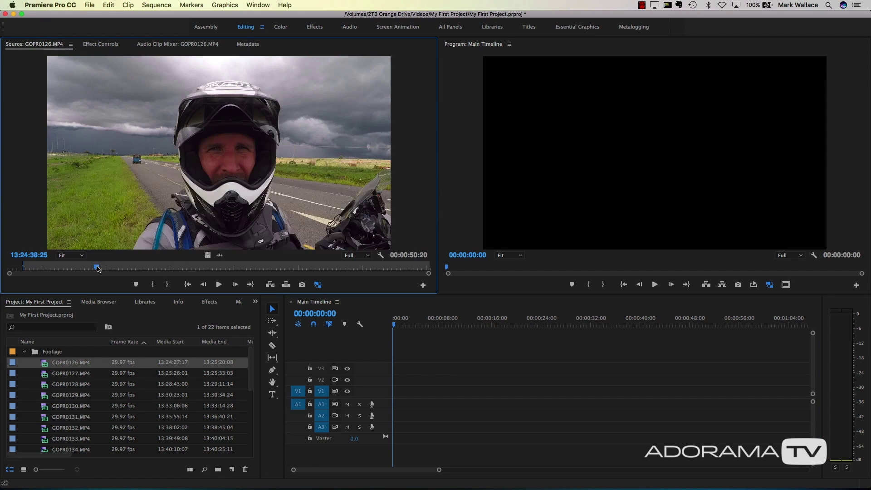
{"action": "left_click_drag", "start_coordinate": [98, 268], "coordinate": [96, 268]}
{"action": "left_click_drag", "start_coordinate": [203, 198], "coordinate": [395, 400]}
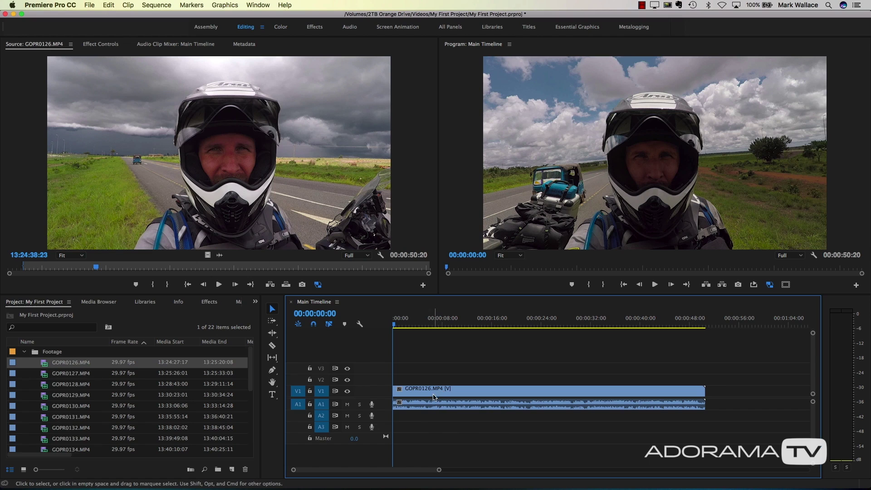
Increase the height of the video and audio tracks in the Main Timeline to show thumbnails and larger waveforms
{"action": "key", "text": "super+equal"}
{"action": "key", "text": "alt+equal"}
{"action": "key", "text": "alt+equal"}
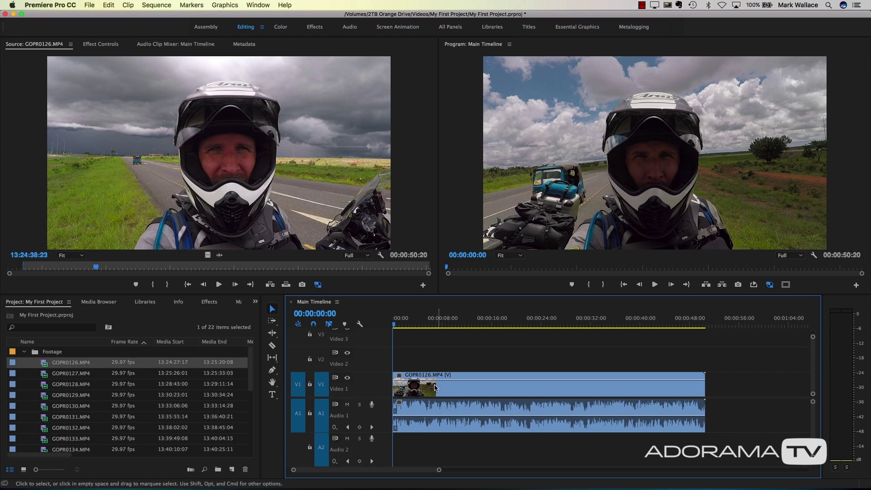
Load GOPR0127.MP4 in the Source Monitor and place its marked range on Video 2 at about 10 seconds, above GOPR0126.MP4
{"action": "left_click", "coordinate": [692, 392]}
{"action": "left_click", "coordinate": [731, 389]}
{"action": "double_click", "coordinate": [46, 375]}
{"action": "left_click_drag", "start_coordinate": [437, 334], "coordinate": [457, 360]}
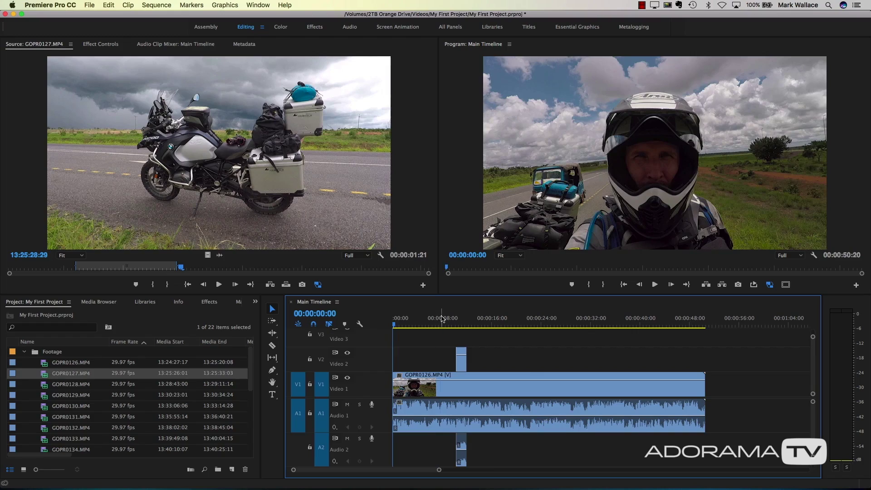
Scrub the Main Timeline playhead across the overlaid GOPR0127.MP4 clip to check how it covers Video 1
{"action": "left_click", "coordinate": [443, 320]}
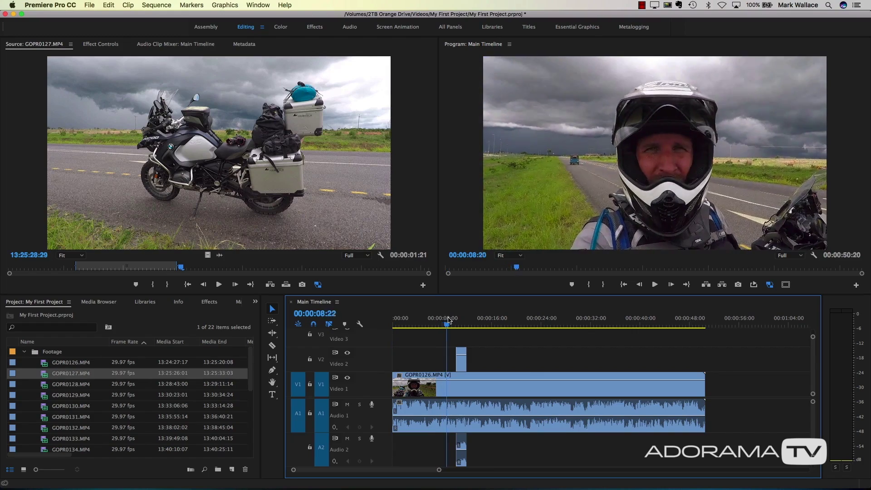
{"action": "left_click_drag", "start_coordinate": [443, 323], "coordinate": [459, 325]}
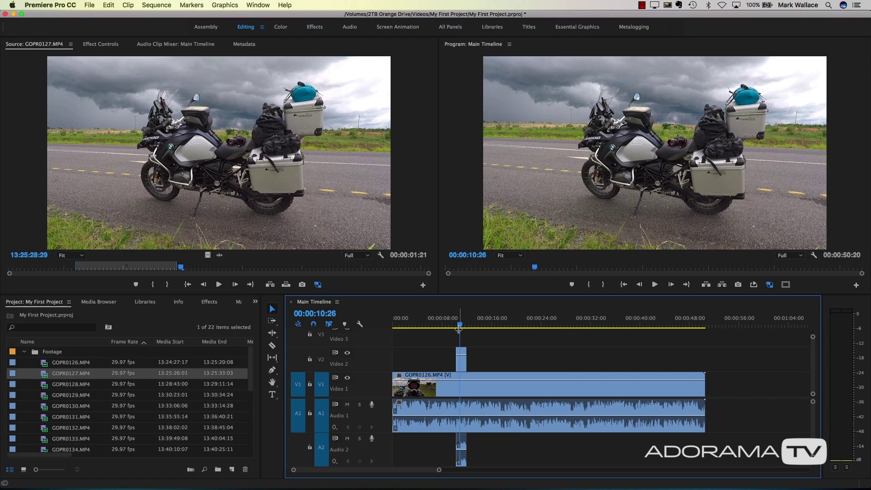
{"action": "left_click_drag", "start_coordinate": [460, 330], "coordinate": [458, 330]}
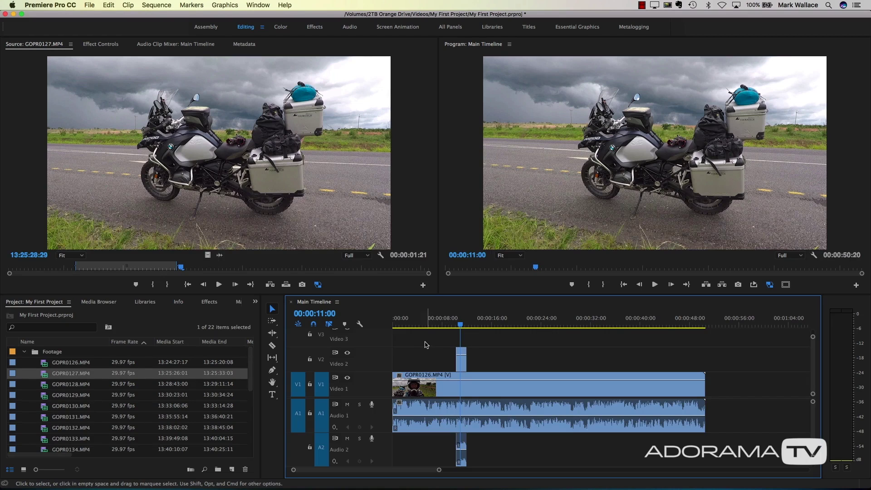
Delete both GOPR0126.MP4 and the overlaid GOPR0127.MP4 clip from the Main Timeline
{"action": "left_click_drag", "start_coordinate": [456, 343], "coordinate": [532, 436]}
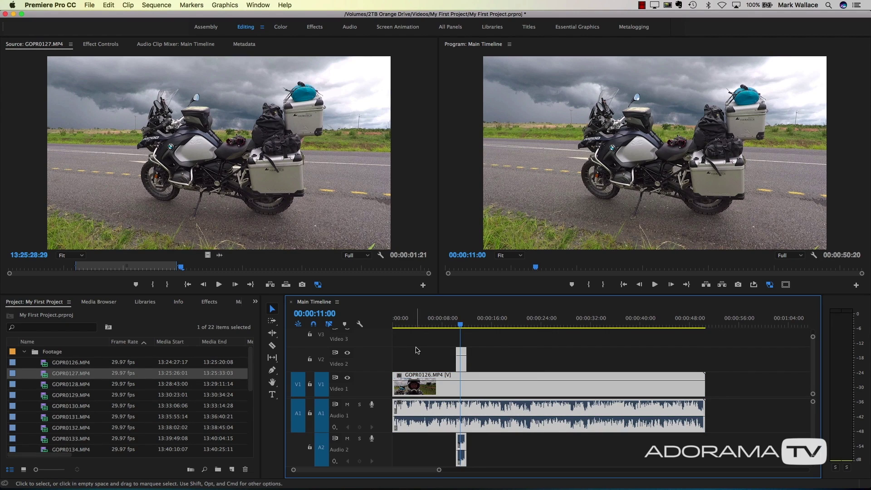
{"action": "left_click_drag", "start_coordinate": [418, 350], "coordinate": [512, 462]}
{"action": "key", "text": "Delete"}
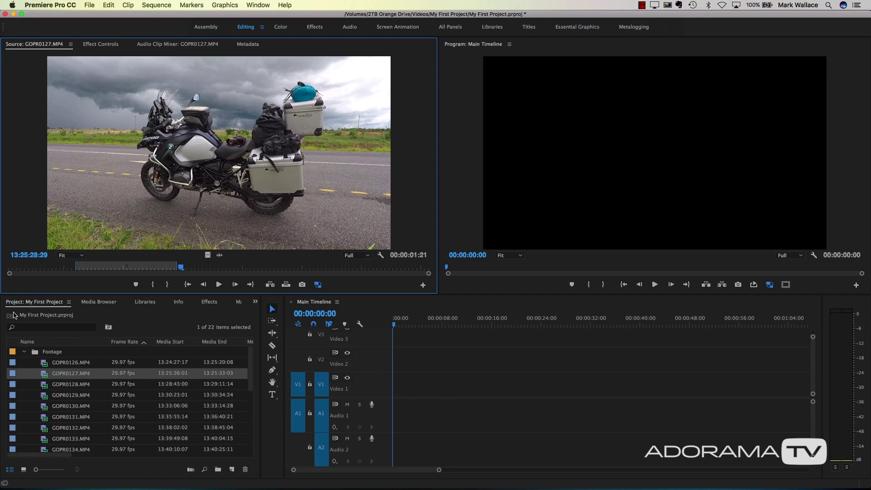
Load GOPR0126.MP4 in the Source Monitor, scrub through it, and return its playhead to 13:24:28:07
{"action": "double_click", "coordinate": [45, 366]}
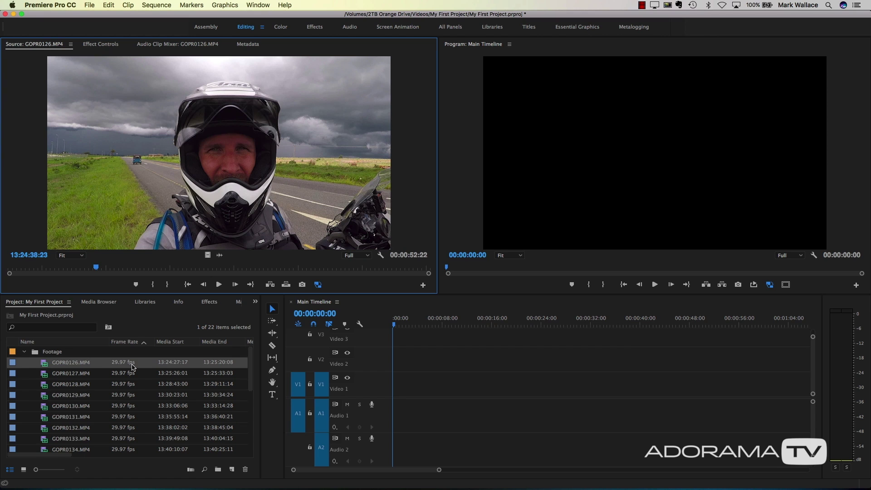
{"action": "left_click_drag", "start_coordinate": [89, 268], "coordinate": [408, 269]}
{"action": "left_click", "coordinate": [48, 268]}
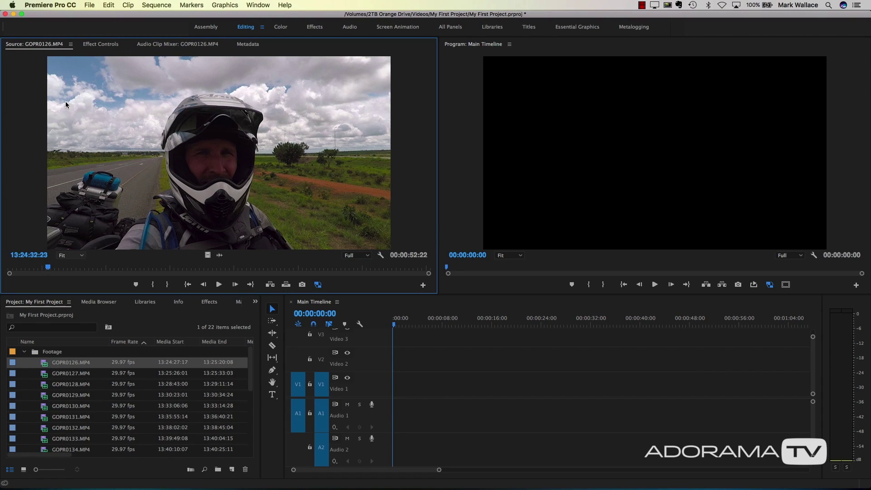
{"action": "left_click_drag", "start_coordinate": [52, 267], "coordinate": [13, 268]}
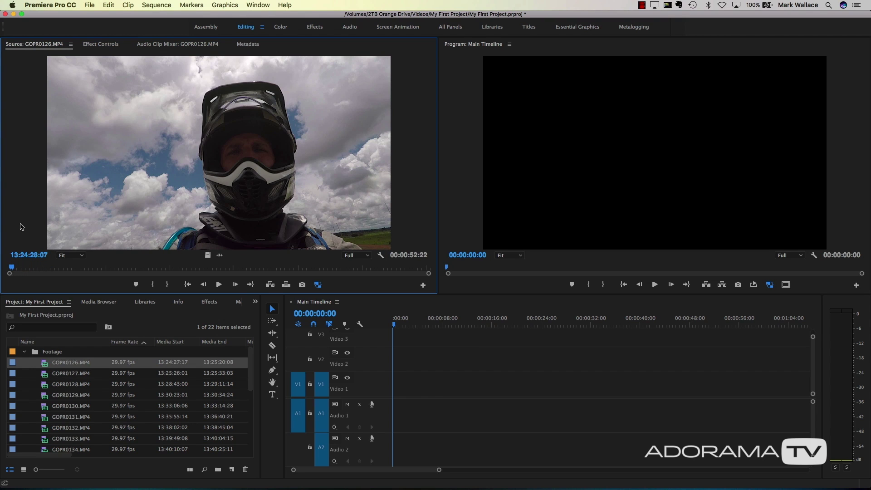
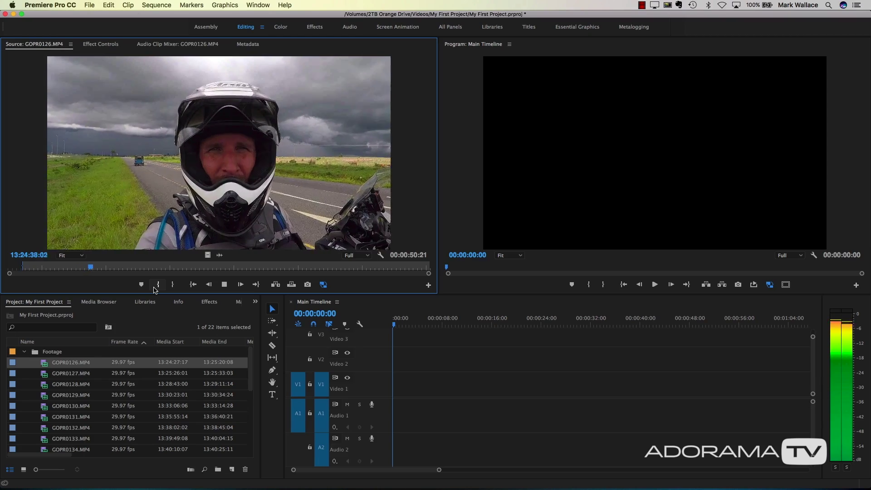
Stop the source playback at 13:24:39:12 and mark the Out point of GOPR0126.MP4 there
{"action": "key", "text": "space"}
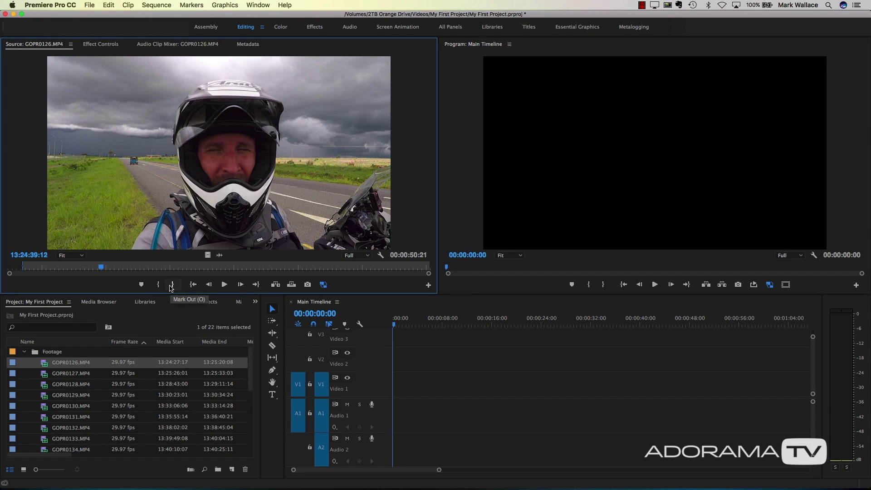
{"action": "left_click", "coordinate": [172, 285]}
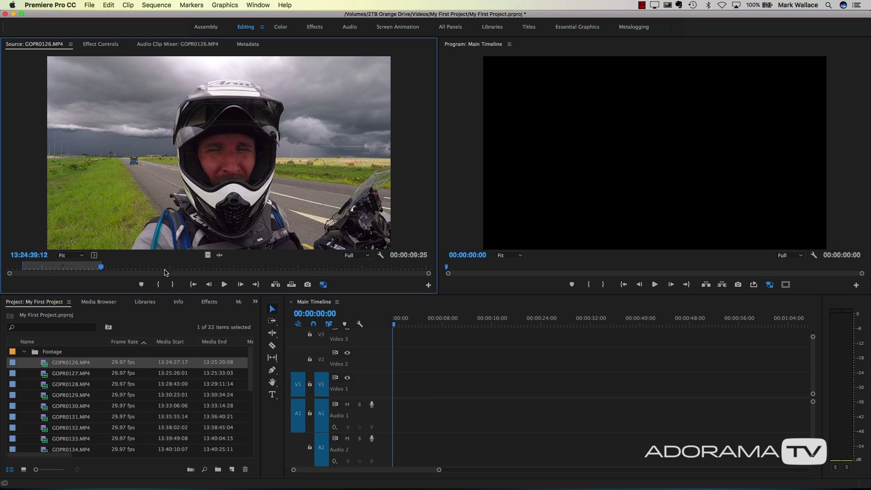
Play the marked range of GOPR0126.MP4 in the Source Monitor from its In point
{"action": "left_click", "coordinate": [190, 286]}
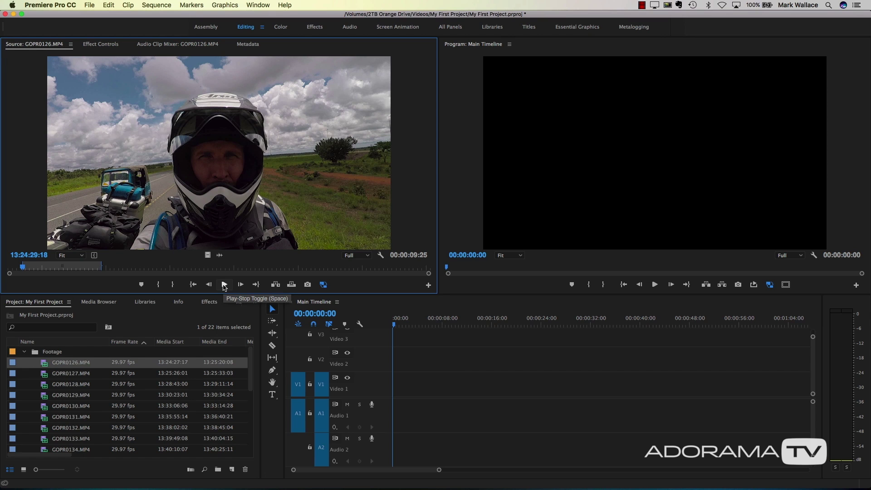
{"action": "left_click", "coordinate": [225, 285]}
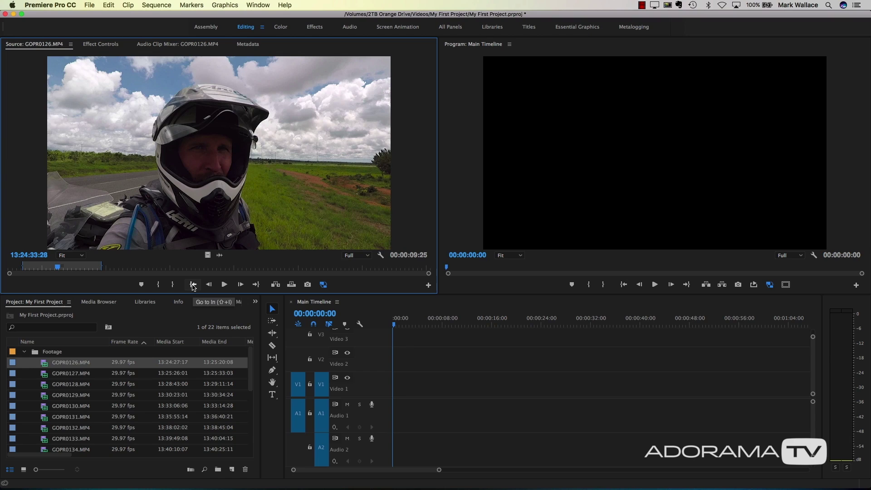
{"action": "left_click", "coordinate": [194, 285]}
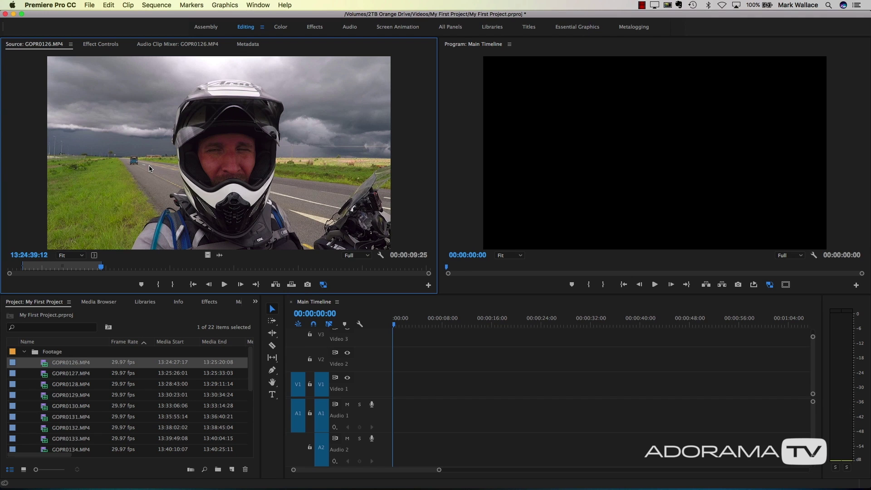
Step backward and forward frame by frame near the Out point of GOPR0126.MP4 in the Source Monitor
{"action": "key", "text": "Left"}
{"action": "key", "text": "Left"}
{"action": "key", "text": "Left"}
{"action": "key", "text": "Left"}
{"action": "key", "text": "Left"}
{"action": "key", "text": "Left"}
{"action": "key", "text": "Left"}
{"action": "key", "text": "Left"}
{"action": "key", "text": "Left"}
{"action": "key", "text": "Left"}
{"action": "key", "text": "Left"}
{"action": "key", "text": "Left"}
{"action": "key", "text": "Left"}
{"action": "key", "text": "Left"}
{"action": "key", "text": "Right"}
{"action": "key", "text": "Right"}
{"action": "key", "text": "Right"}
{"action": "key", "text": "Right"}
{"action": "key", "text": "Right"}
{"action": "key", "text": "Right"}
{"action": "key", "text": "Right"}
{"action": "key", "text": "Right"}
{"action": "key", "text": "Right"}
{"action": "key", "text": "Right"}
{"action": "key", "text": "Right"}
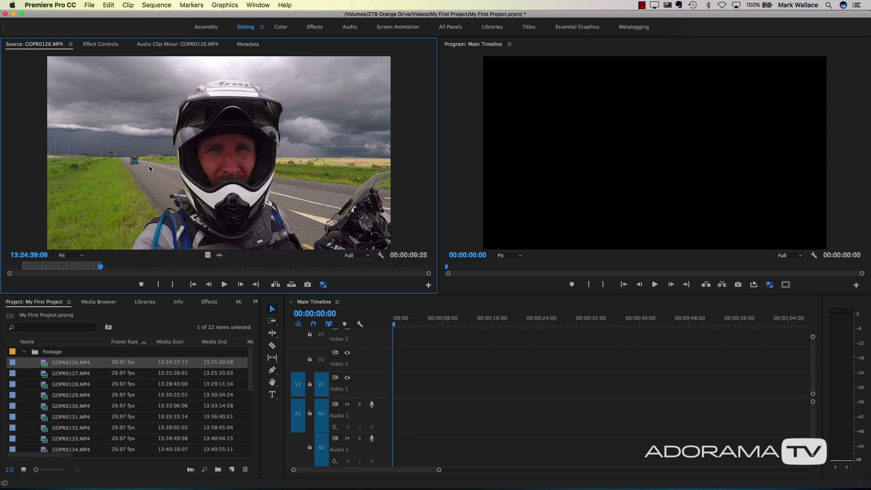
Jump the source playhead between the In point, Out point, start and end of GOPR0126.MP4
{"action": "key", "text": "shift+i"}
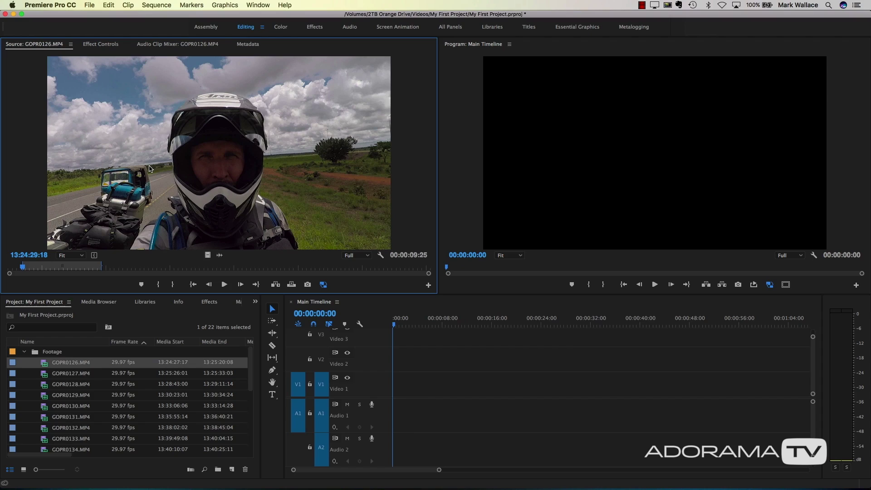
{"action": "key", "text": "Home"}
{"action": "key", "text": "shift+o"}
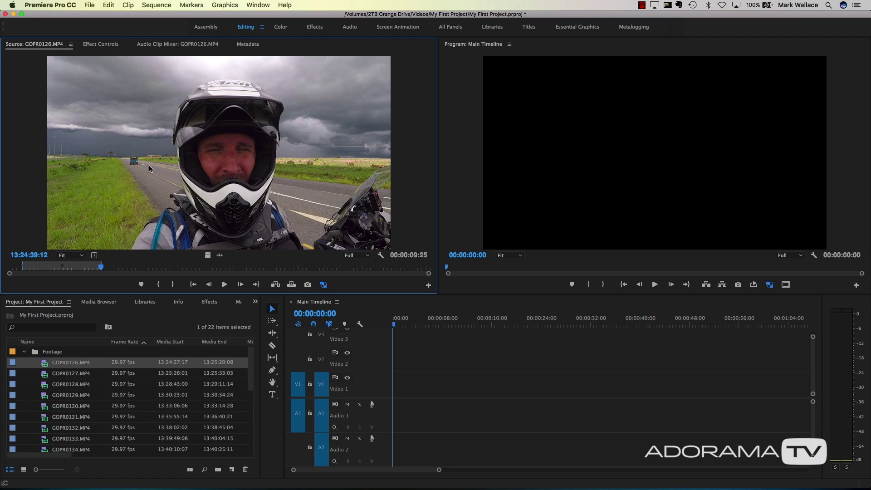
{"action": "key", "text": "End"}
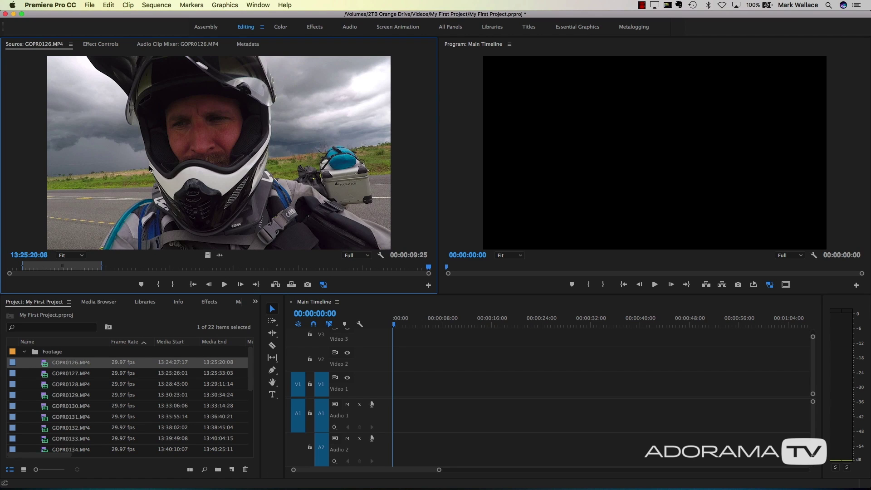
{"action": "key", "text": "Home"}
{"action": "key", "text": "shift+i"}
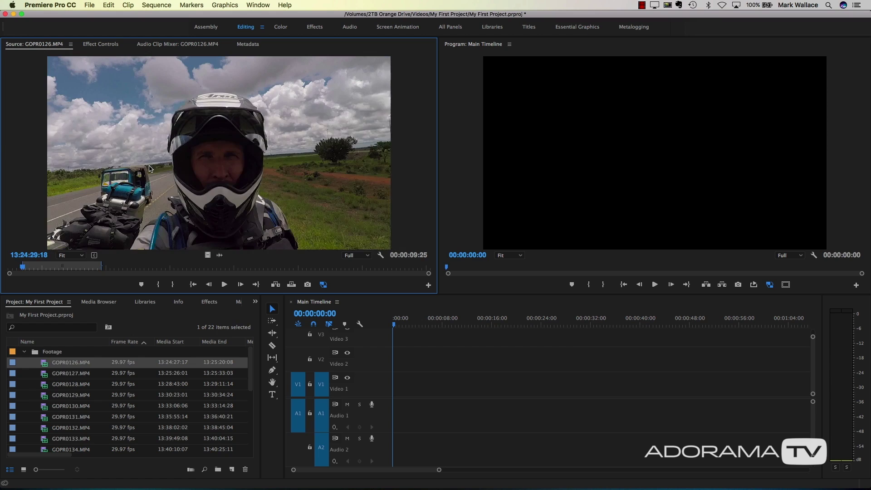
{"action": "key", "text": "shift+o"}
Check source playback and place the marked range of GOPR0126.MP4 at the start of the Main Timeline on Video 1 and Audio 1
{"action": "key", "text": "space"}
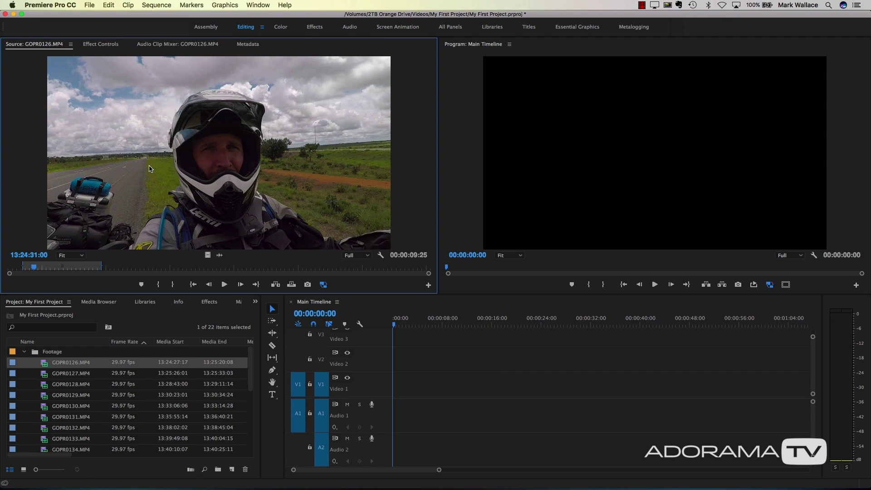
{"action": "key", "text": "space"}
{"action": "key", "text": "space"}
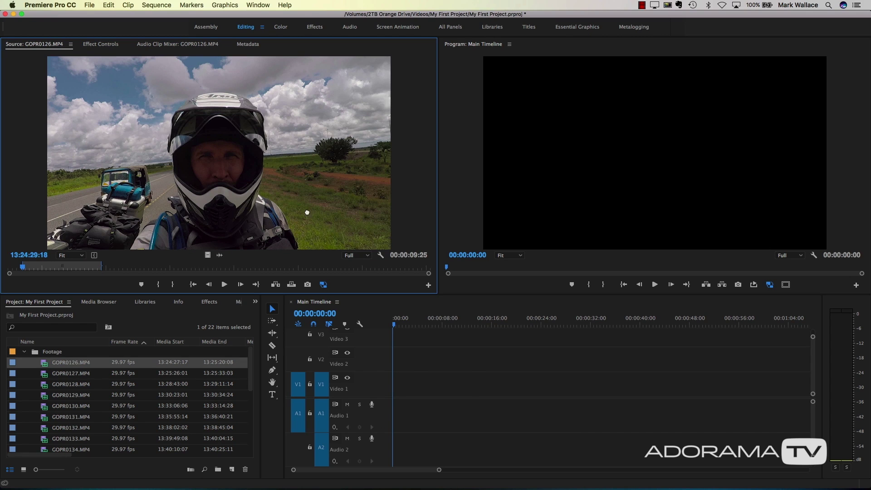
{"action": "left_click_drag", "start_coordinate": [308, 212], "coordinate": [390, 393]}
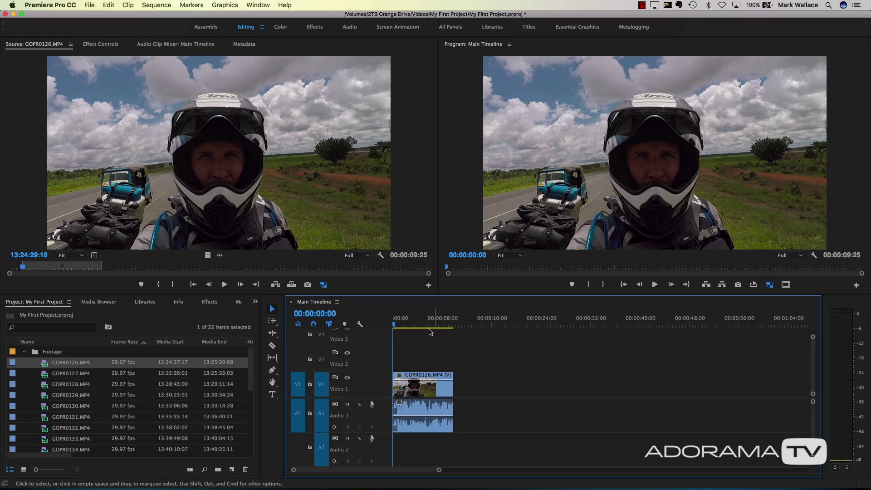
Move the timeline playhead to 00:00:04:14 and preview GOPR0127.MP4 in the Source Monitor from its In point
{"action": "left_click_drag", "start_coordinate": [394, 324], "coordinate": [422, 328]}
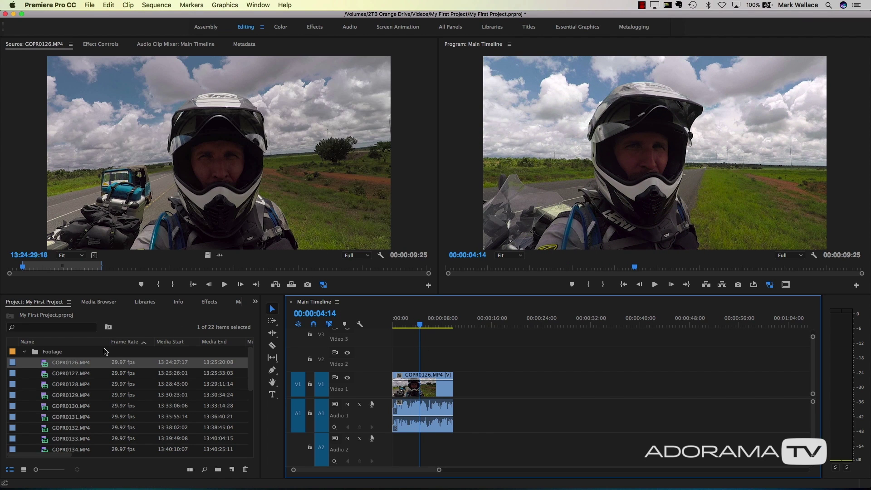
{"action": "double_click", "coordinate": [46, 377]}
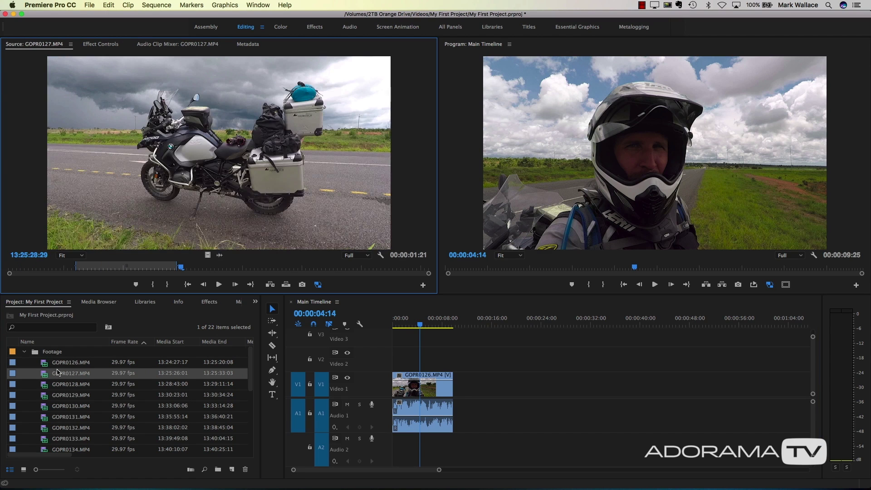
{"action": "left_click_drag", "start_coordinate": [182, 270], "coordinate": [78, 272]}
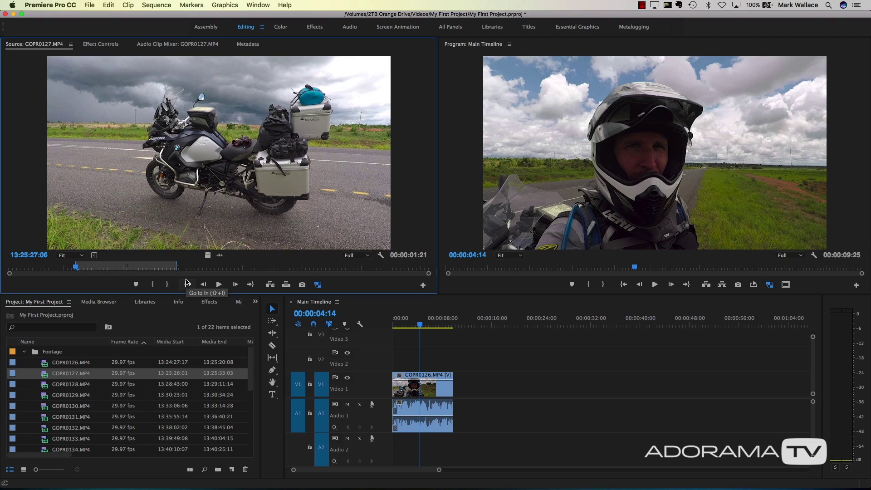
{"action": "key", "text": "space"}
Insert the marked range of GOPR0127.MP4 before GOPR0126.MP4 in the Main Timeline using the Insert Before zone
{"action": "left_click_drag", "start_coordinate": [420, 119], "coordinate": [491, 122]}
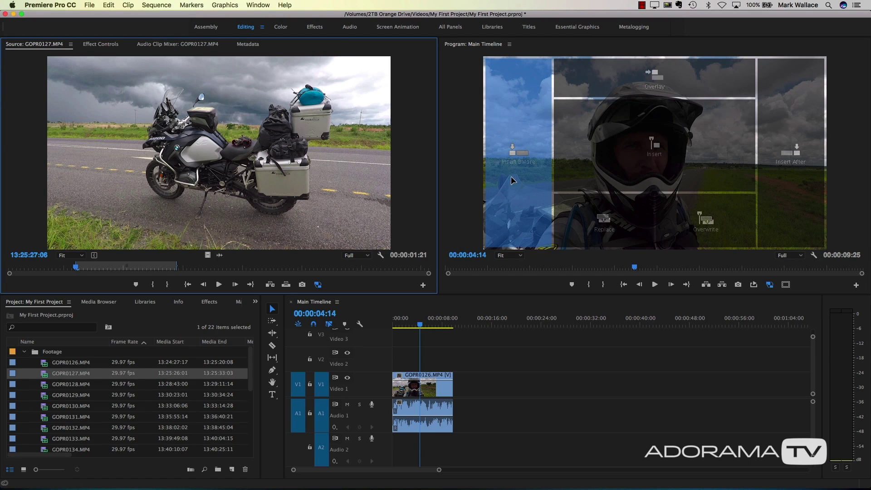
{"action": "left_click_drag", "start_coordinate": [511, 177], "coordinate": [609, 155]}
{"action": "left_click_drag", "start_coordinate": [745, 156], "coordinate": [526, 131]}
{"action": "left_click_drag", "start_coordinate": [527, 131], "coordinate": [526, 131]}
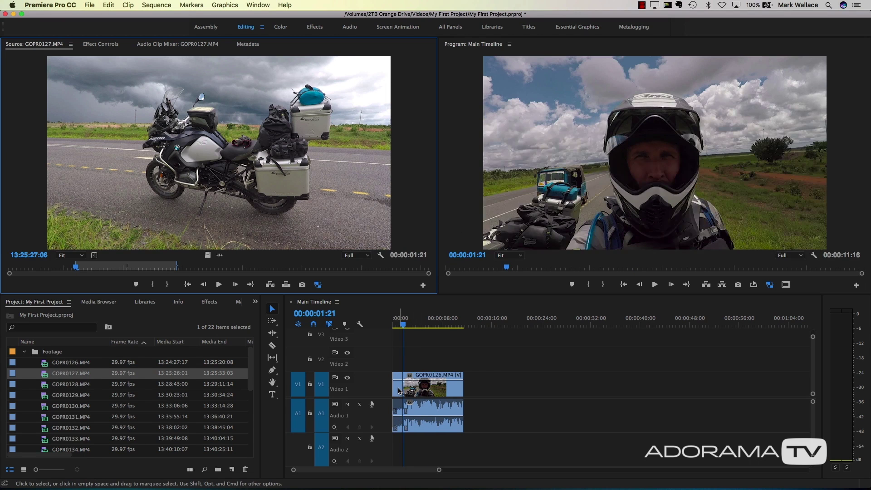
Play the Main Timeline across the cut from GOPR0127.MP4 to GOPR0126.MP4 and undo the Insert Before edit
{"action": "left_click", "coordinate": [426, 359]}
{"action": "key", "text": "backslash"}
{"action": "key", "text": "equal"}
{"action": "key", "text": "minus"}
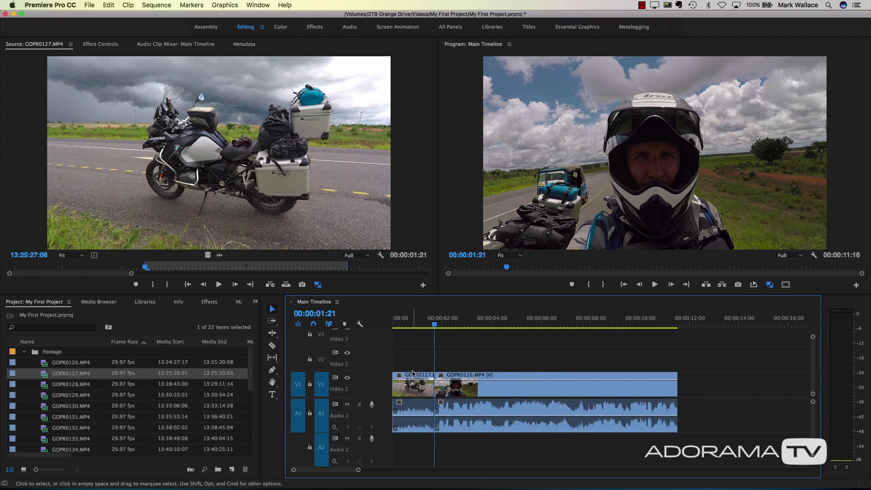
{"action": "left_click", "coordinate": [428, 323]}
{"action": "key", "text": "space"}
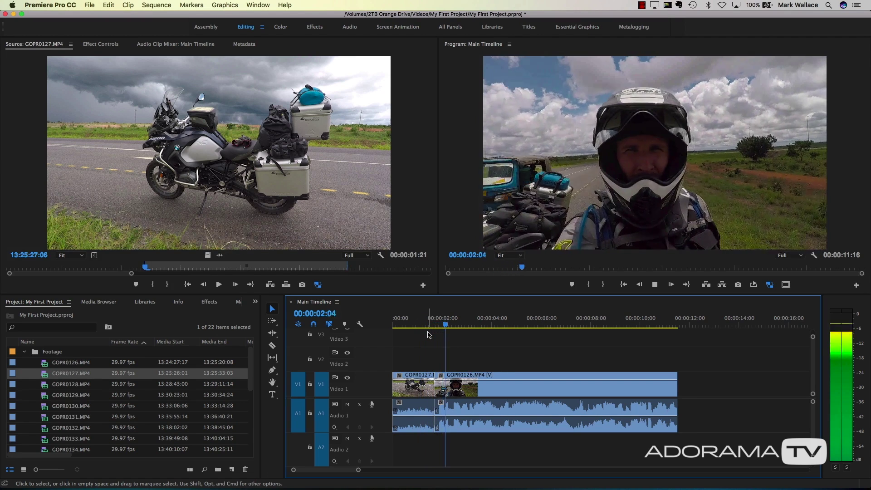
{"action": "key", "text": "space"}
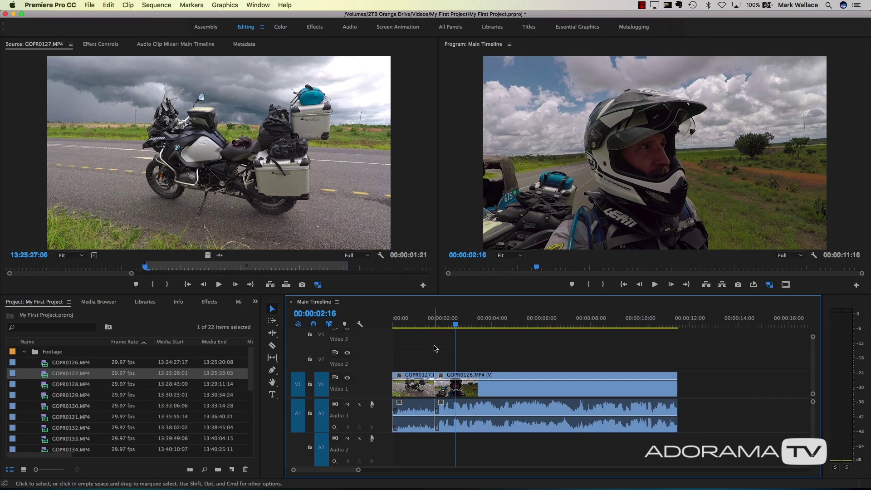
{"action": "key", "text": "super+z"}
Insert the marked range of GOPR0127.MP4 after GOPR0126.MP4 in the Main Timeline using the Insert After zone
{"action": "left_click", "coordinate": [250, 134]}
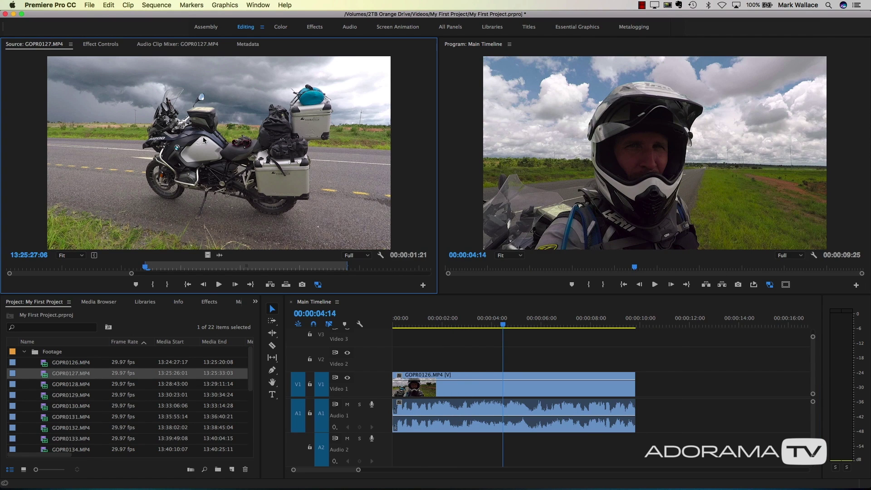
{"action": "left_click_drag", "start_coordinate": [457, 139], "coordinate": [795, 146]}
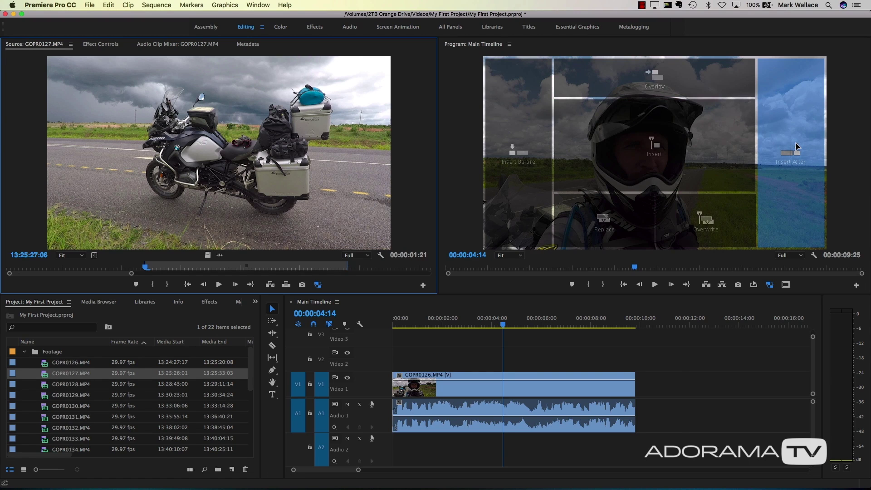
{"action": "left_click_drag", "start_coordinate": [797, 146], "coordinate": [796, 145]}
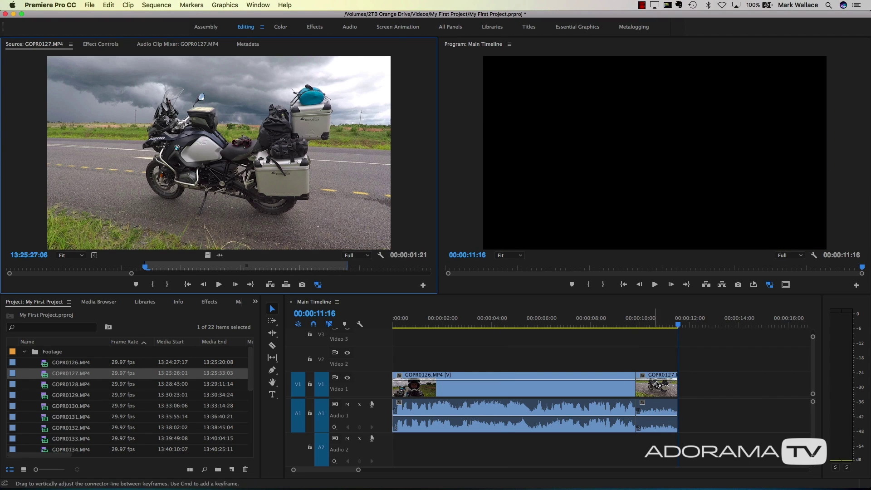
Play the Main Timeline from 00:00:09:06 across the cut into GOPR0127.MP4 and undo the Insert After edit
{"action": "left_click", "coordinate": [623, 324]}
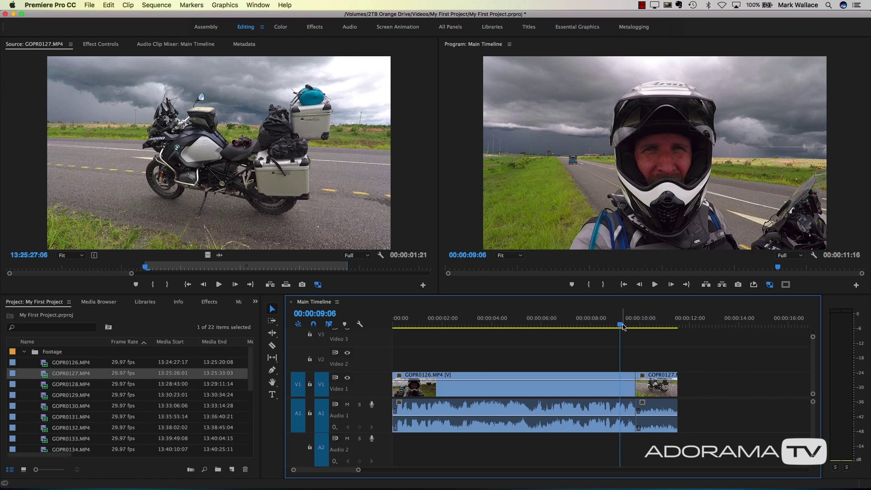
{"action": "key", "text": "space"}
{"action": "key", "text": "space"}
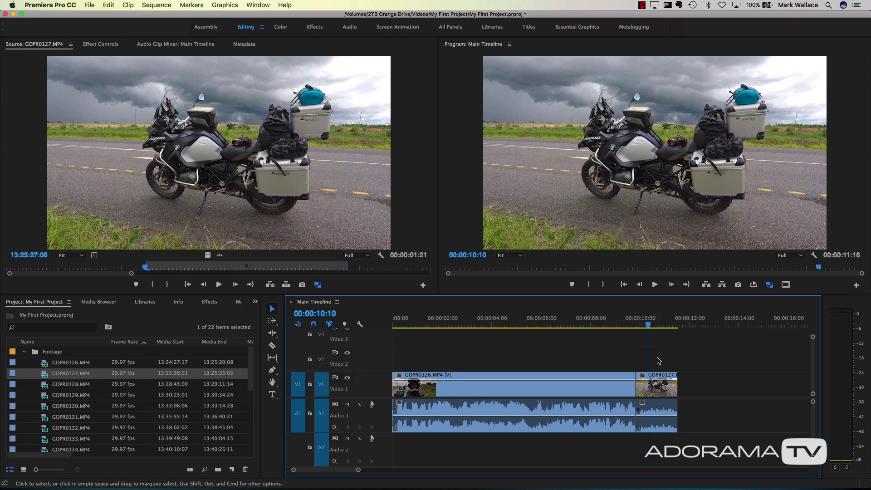
{"action": "key", "text": "super+z"}
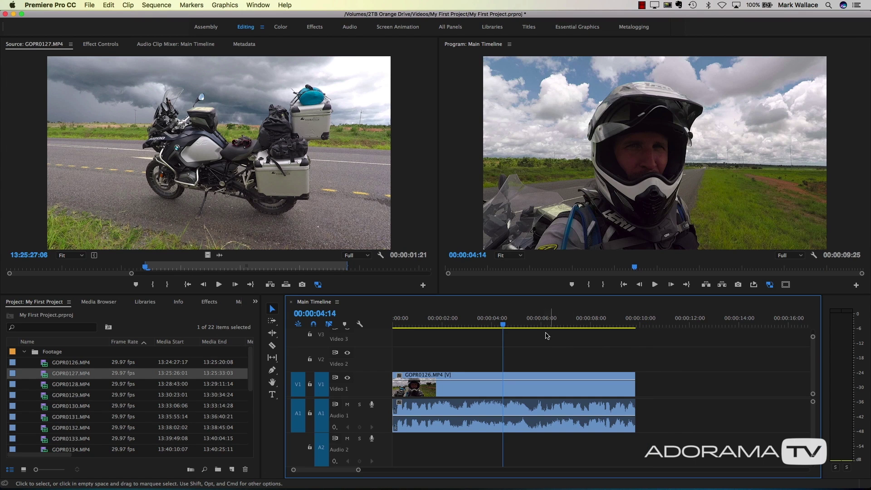
Insert the marked range of GOPR0127.MP4 into GOPR0126.MP4 at 00:00:04:15 using the Insert zone and play back the edit
{"action": "left_click", "coordinate": [506, 325]}
{"action": "left_click_drag", "start_coordinate": [506, 326], "coordinate": [504, 326]}
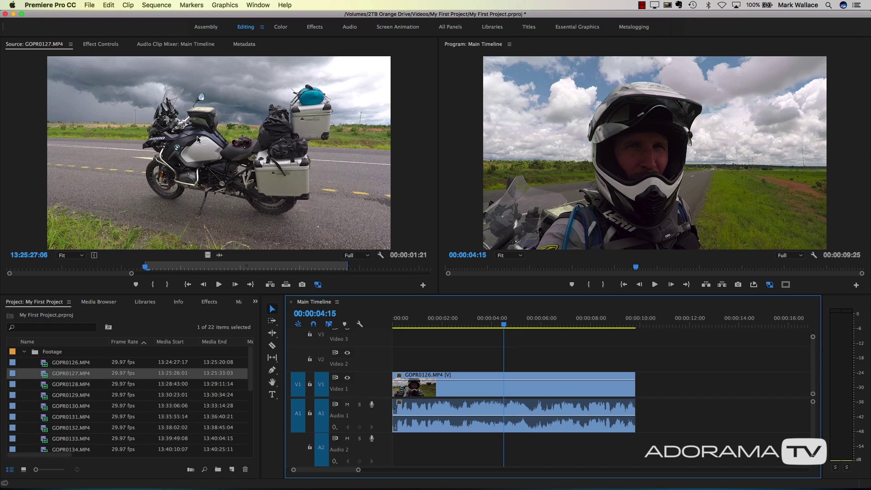
{"action": "left_click", "coordinate": [197, 141]}
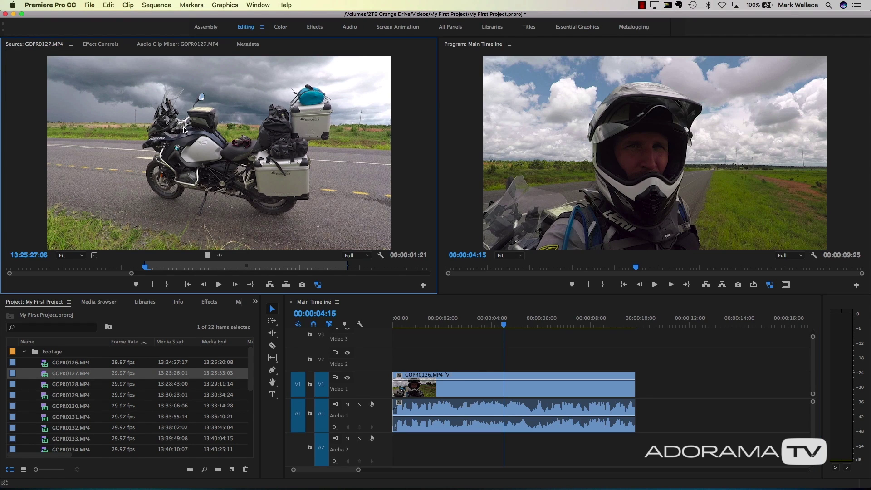
{"action": "left_click_drag", "start_coordinate": [233, 134], "coordinate": [662, 151]}
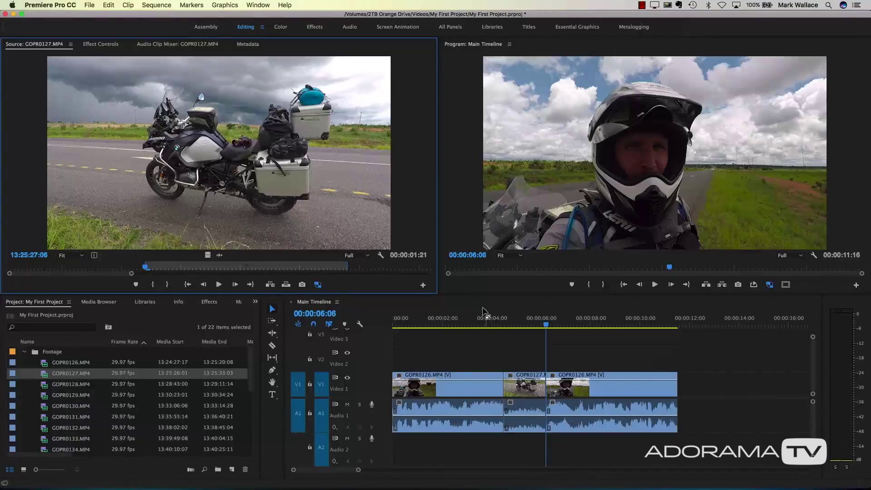
{"action": "left_click", "coordinate": [485, 319]}
{"action": "key", "text": "space"}
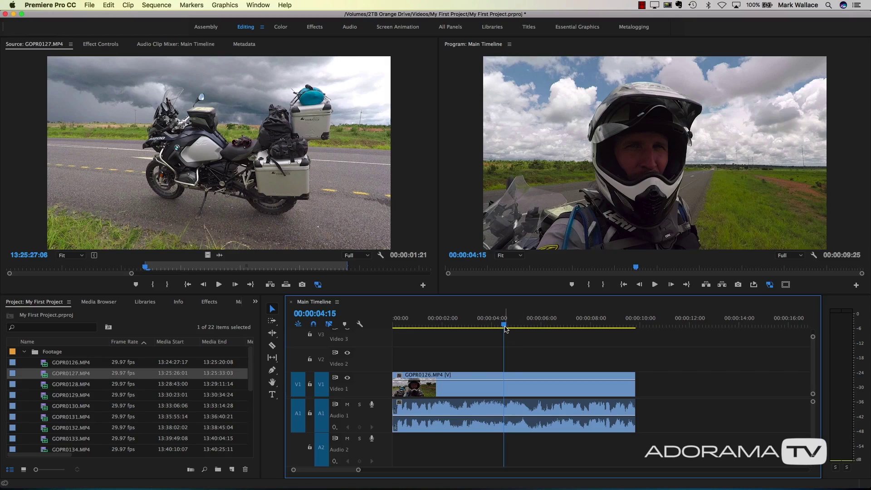
Play GOPR0126.MP4 in the Main Timeline from 00:00:05:19 and position the playhead at 00:00:06:09
{"action": "left_click_drag", "start_coordinate": [506, 329], "coordinate": [535, 329]}
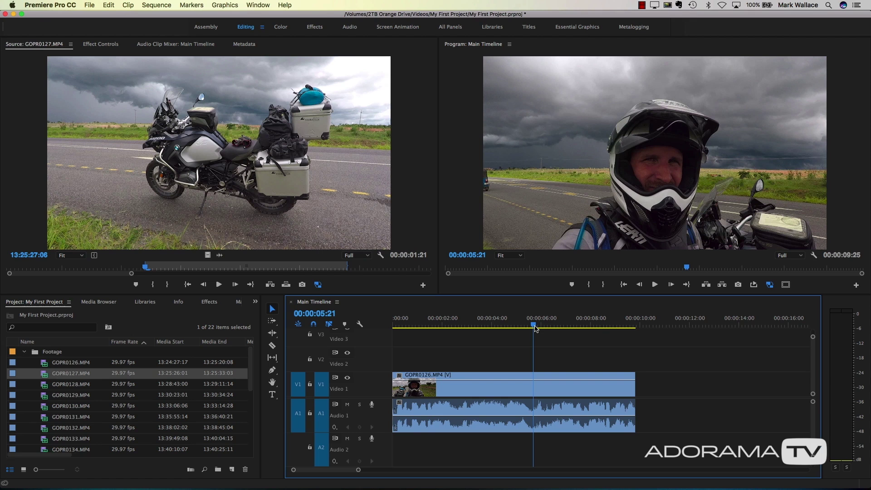
{"action": "left_click_drag", "start_coordinate": [535, 330], "coordinate": [533, 330]}
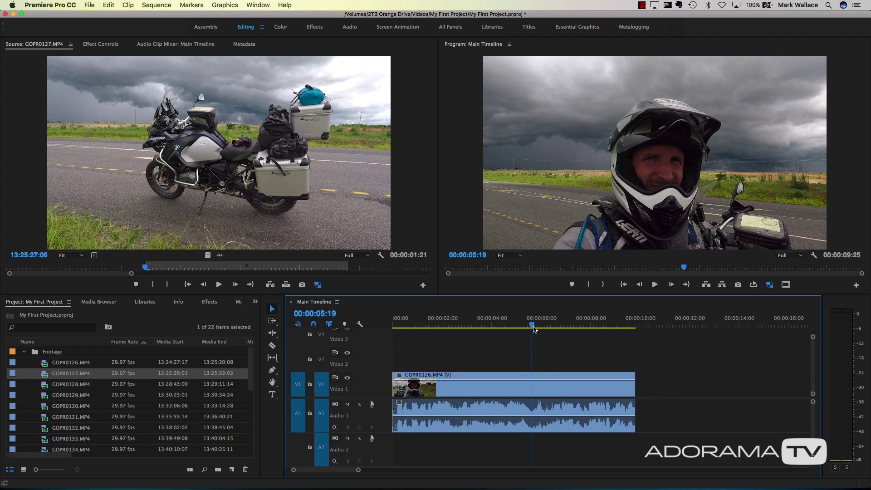
{"action": "key", "text": "space"}
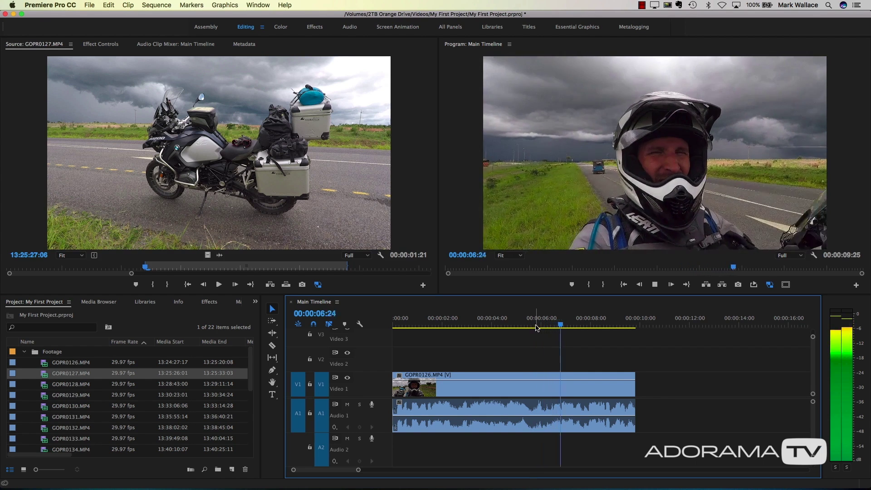
{"action": "key", "text": "space"}
{"action": "left_click", "coordinate": [551, 330]}
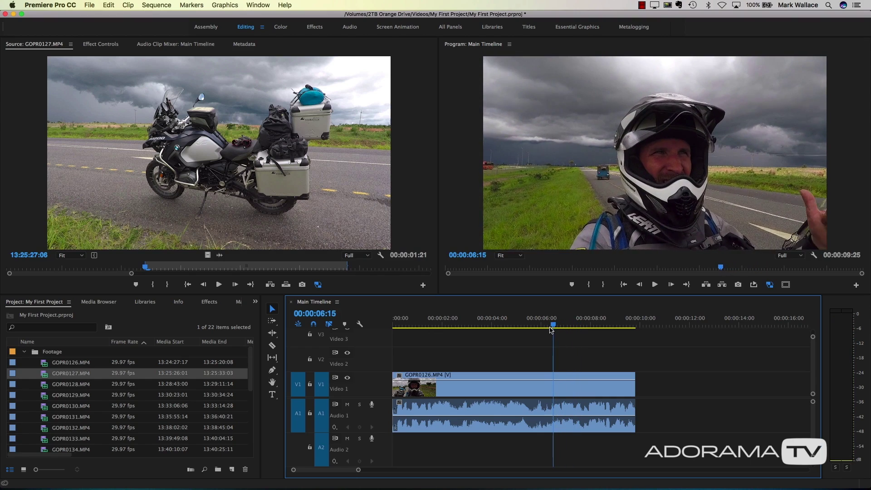
{"action": "key", "text": "space"}
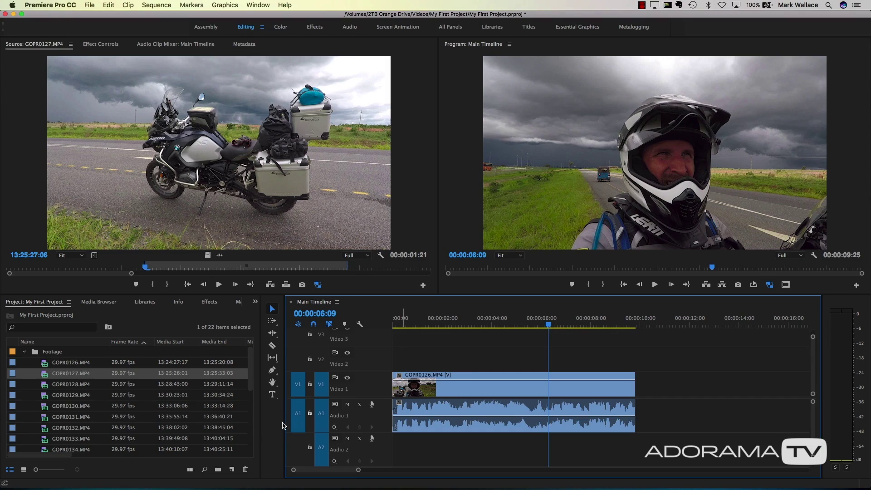
Load GOPR0139.MP4 in the Source Monitor and mark an In point at 14:47:00:17 and an Out point at 14:47:02:09
{"action": "left_click_drag", "start_coordinate": [249, 386], "coordinate": [251, 400]}
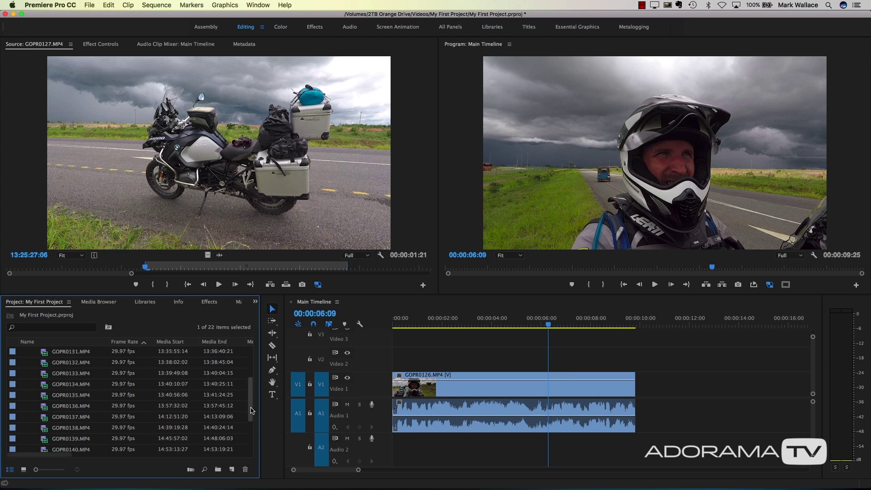
{"action": "double_click", "coordinate": [46, 442]}
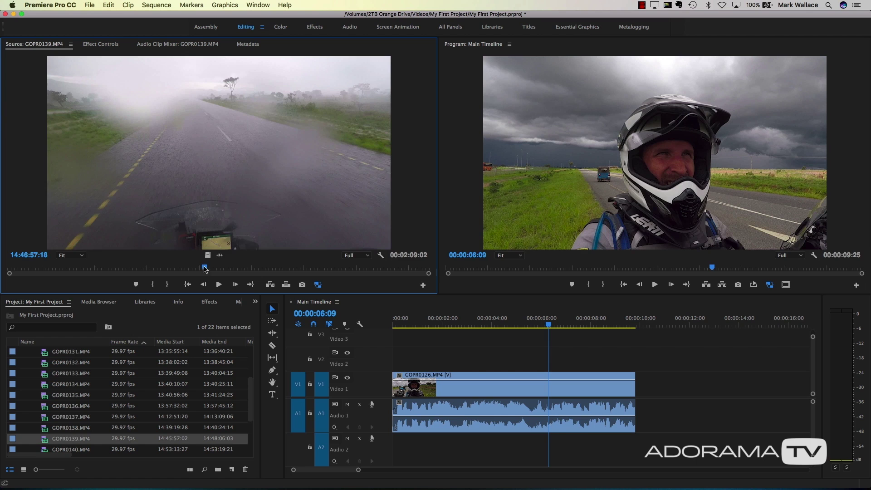
{"action": "left_click_drag", "start_coordinate": [205, 270], "coordinate": [215, 269]}
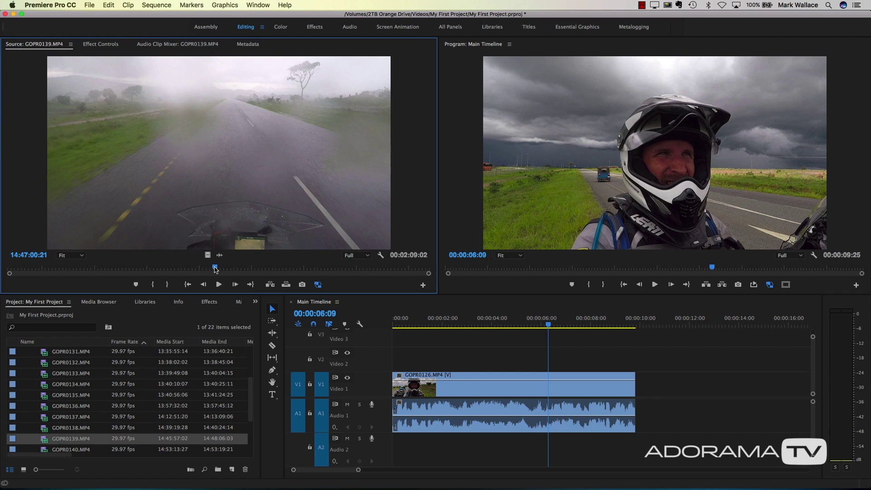
{"action": "key", "text": "space"}
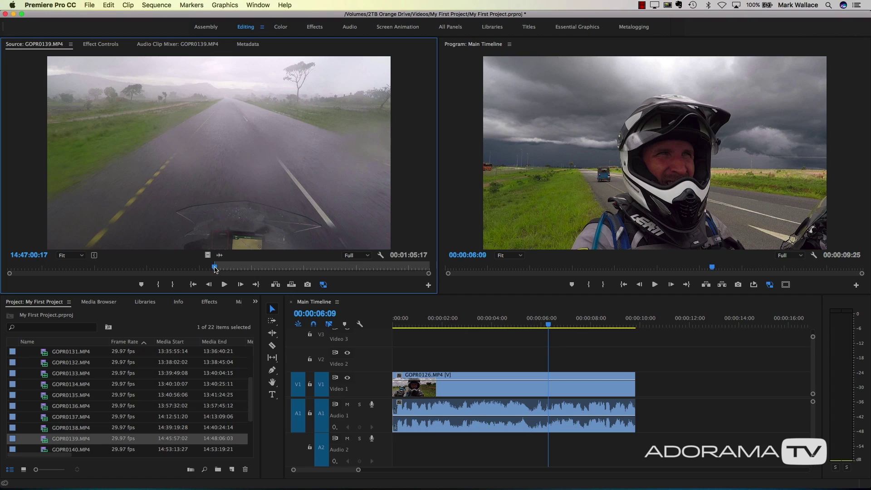
{"action": "key", "text": "space"}
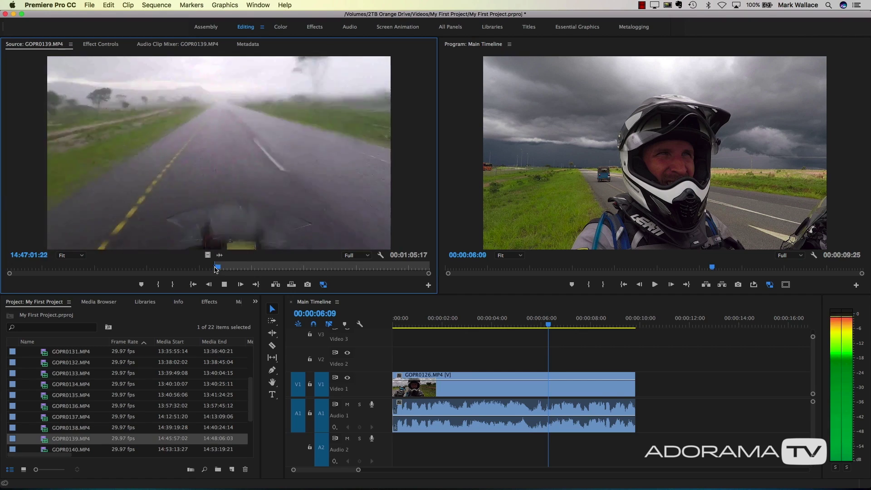
{"action": "key", "text": "space"}
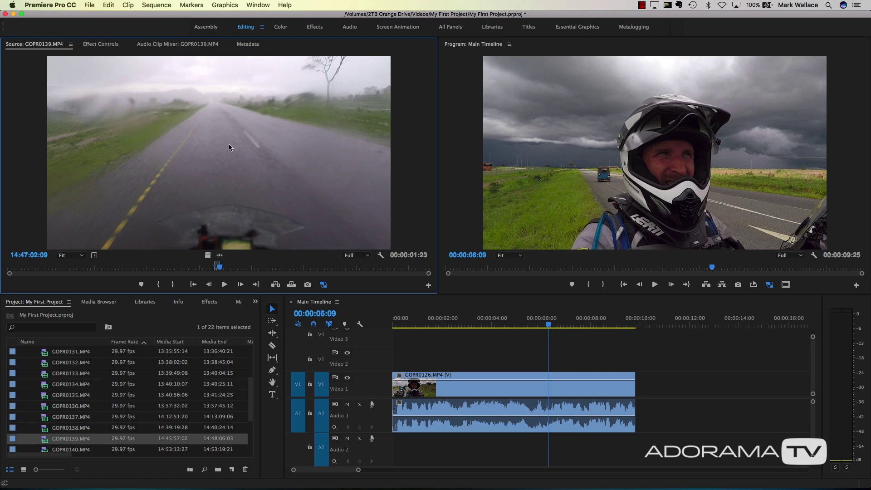
Overlay the marked range of GOPR0139.MP4 with its audio at 00:00:06:09, check its playback, and undo the overlay
{"action": "left_click_drag", "start_coordinate": [428, 133], "coordinate": [665, 83]}
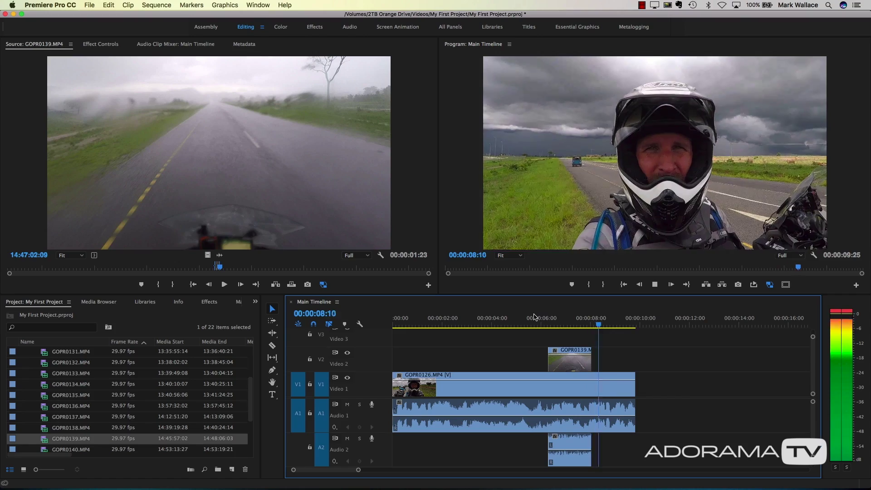
{"action": "key", "text": "space"}
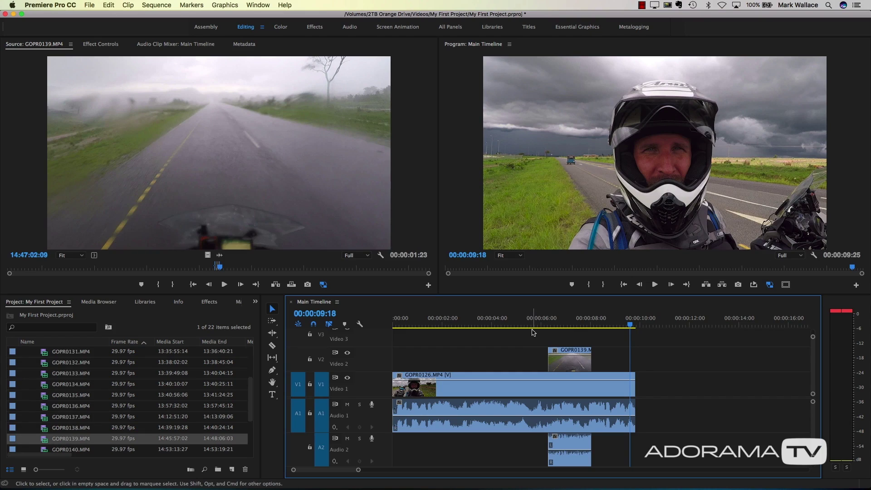
{"action": "key", "text": "super+z"}
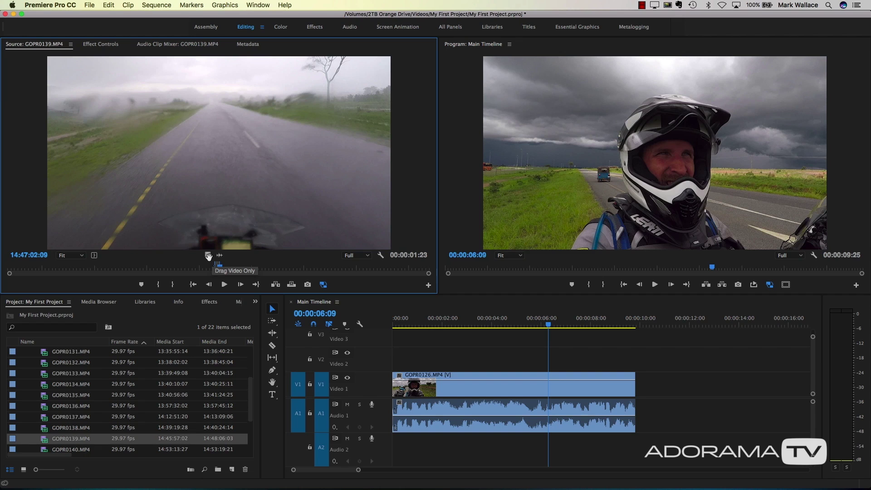
Overlay only the video of GOPR0139.MP4's marked range on Video 2 at 00:00:06:09 and check its playback
{"action": "left_click_drag", "start_coordinate": [330, 223], "coordinate": [647, 79]}
{"action": "left_click", "coordinate": [537, 319]}
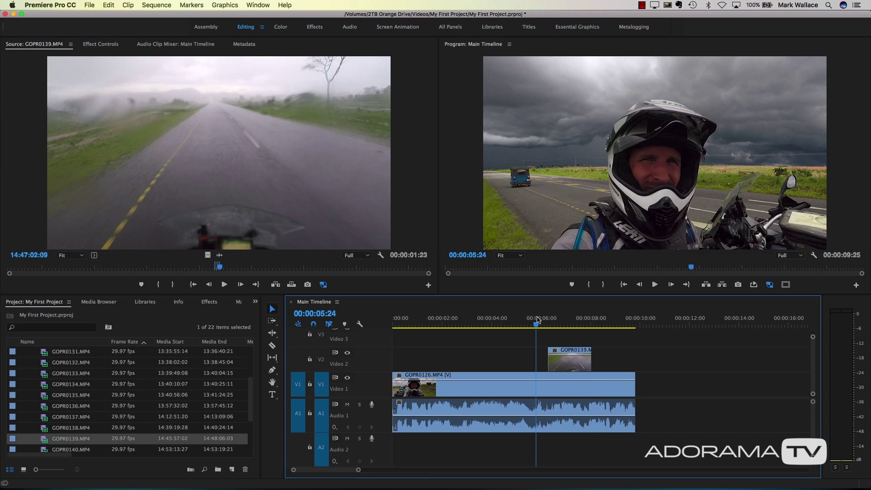
{"action": "key", "text": "space"}
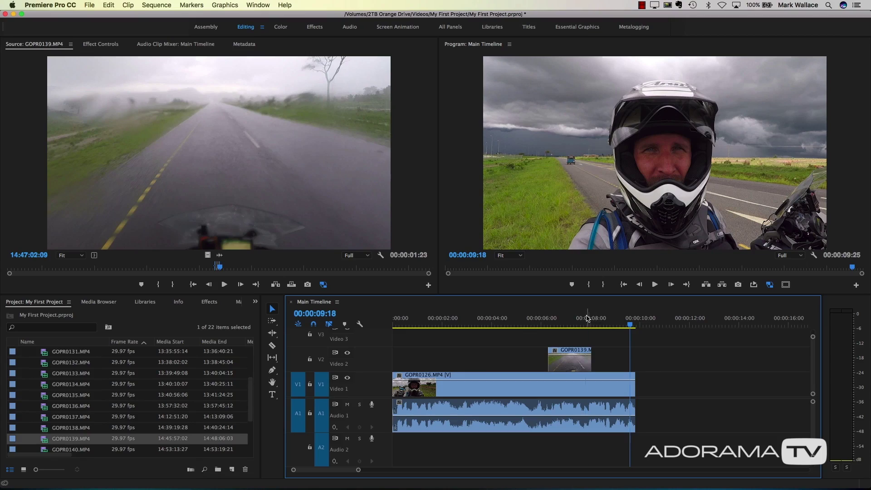
{"action": "left_click", "coordinate": [587, 319]}
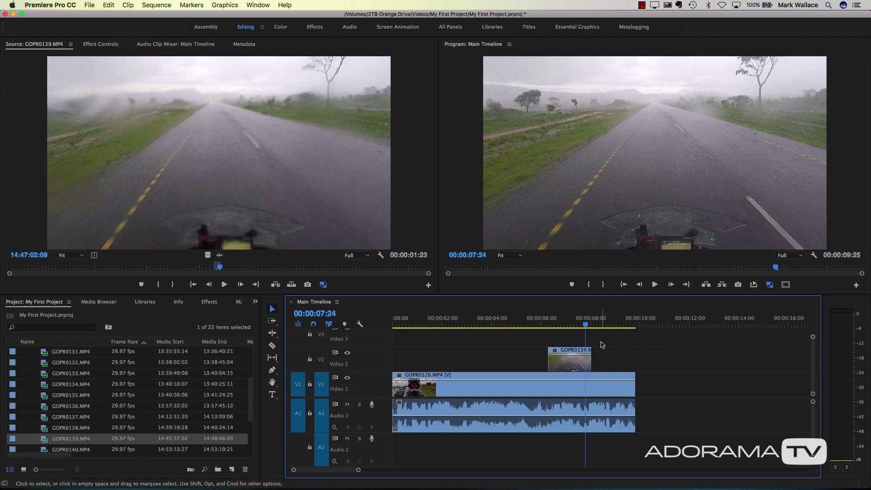
Extend the end of the GOPR0139.MP4 clip on Video 2 to about 00:00:09:02 and check its playback from 00:00:05:25
{"action": "key", "text": "space"}
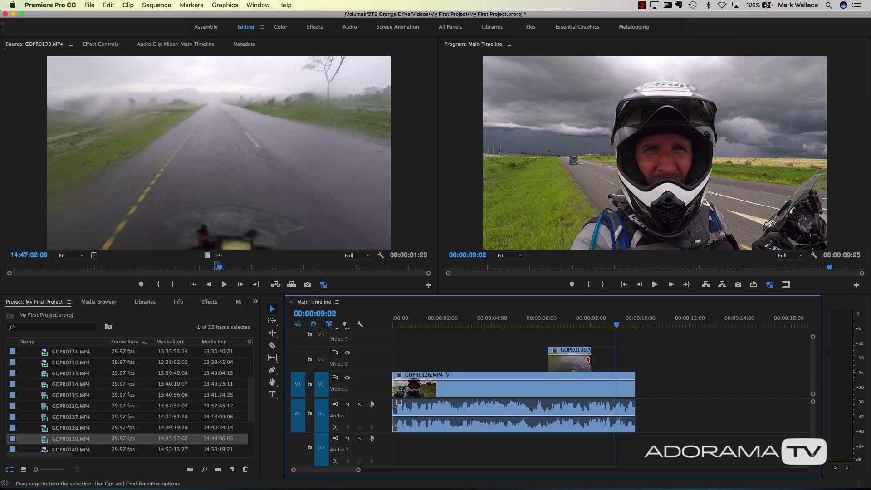
{"action": "left_click_drag", "start_coordinate": [589, 359], "coordinate": [615, 360]}
{"action": "left_click", "coordinate": [538, 320]}
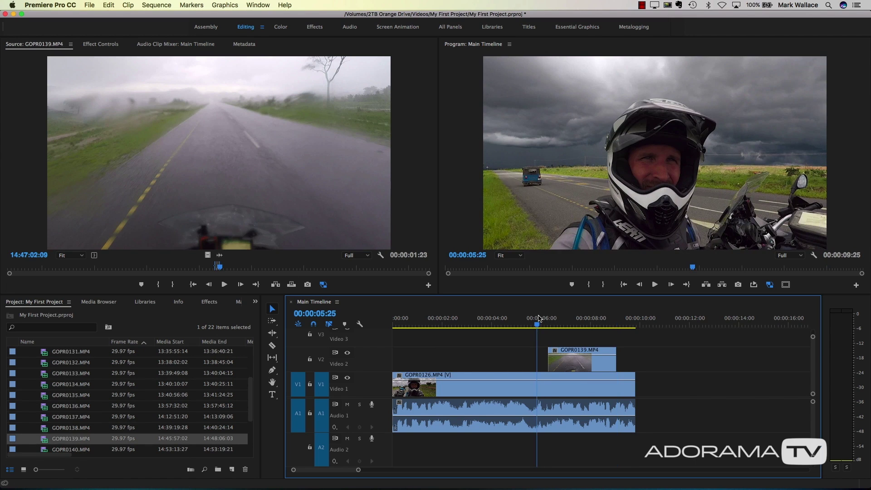
{"action": "key", "text": "space"}
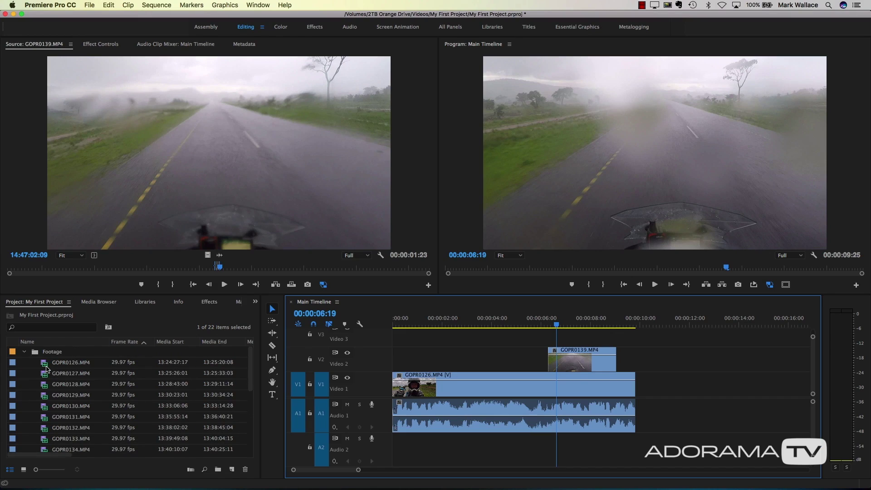
Load GOPR0126.MP4 in the Source Monitor and mark a 00:00:02:00 In-to-Out range starting at about 13:24:58
{"action": "double_click", "coordinate": [46, 365]}
{"action": "left_click", "coordinate": [246, 267]}
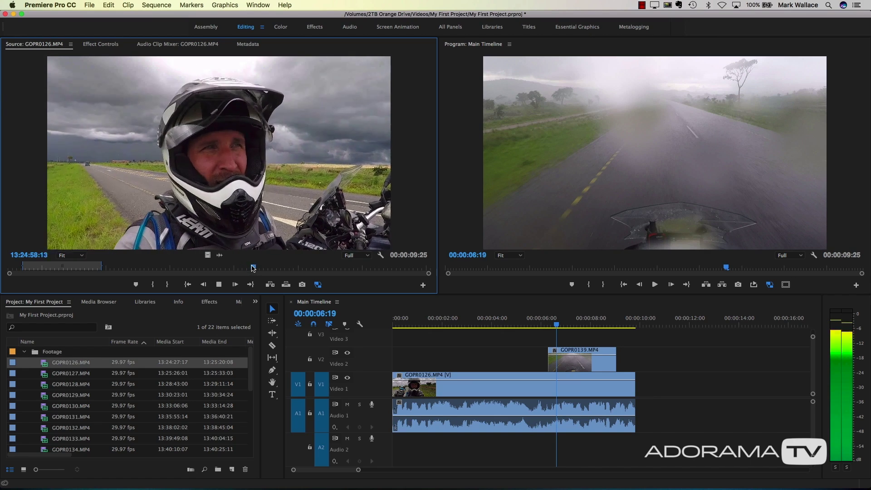
{"action": "left_click", "coordinate": [257, 269]}
{"action": "key", "text": "i"}
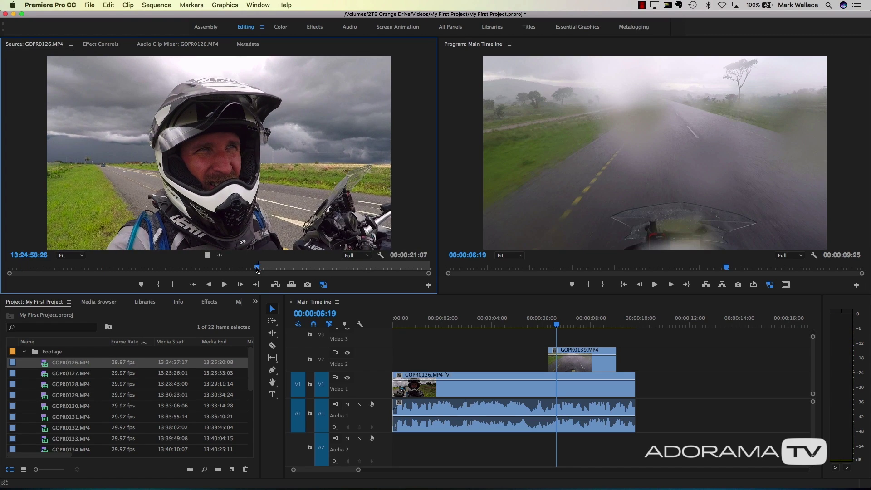
{"action": "key", "text": "space"}
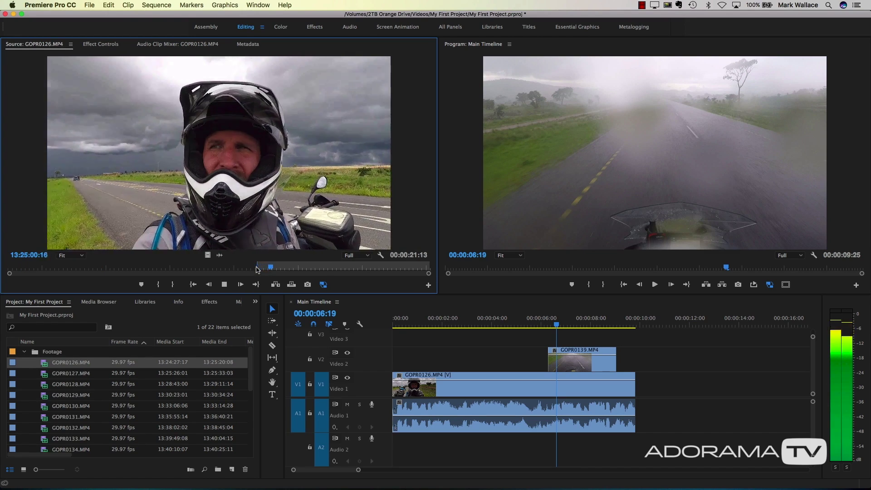
{"action": "key", "text": "space"}
{"action": "left_click", "coordinate": [257, 270]}
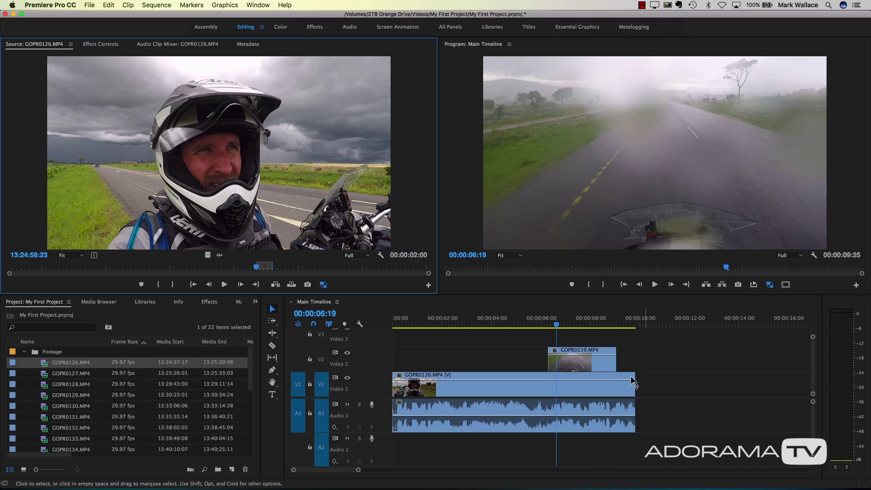
Add the marked range of GOPR0126.MP4 to the end of the Main Timeline and play across the new cut on Video 1
{"action": "left_click_drag", "start_coordinate": [279, 194], "coordinate": [779, 155]}
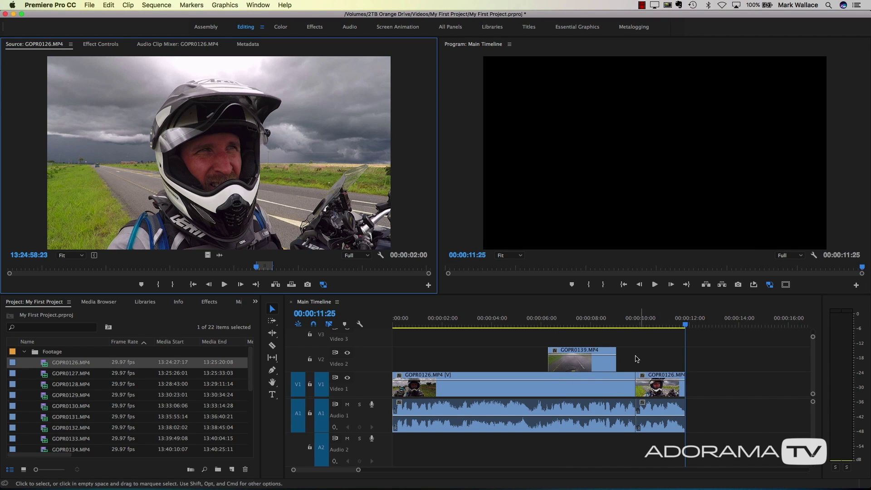
{"action": "left_click", "coordinate": [626, 323]}
{"action": "key", "text": "space"}
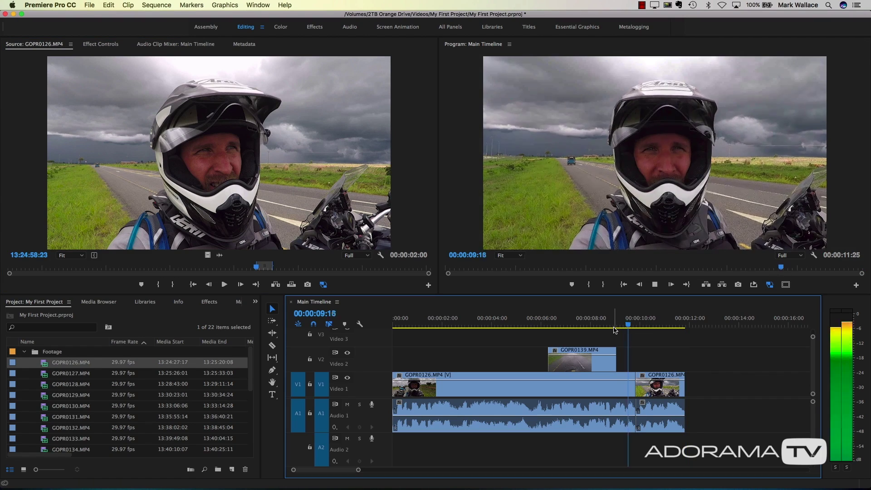
{"action": "key", "text": "space"}
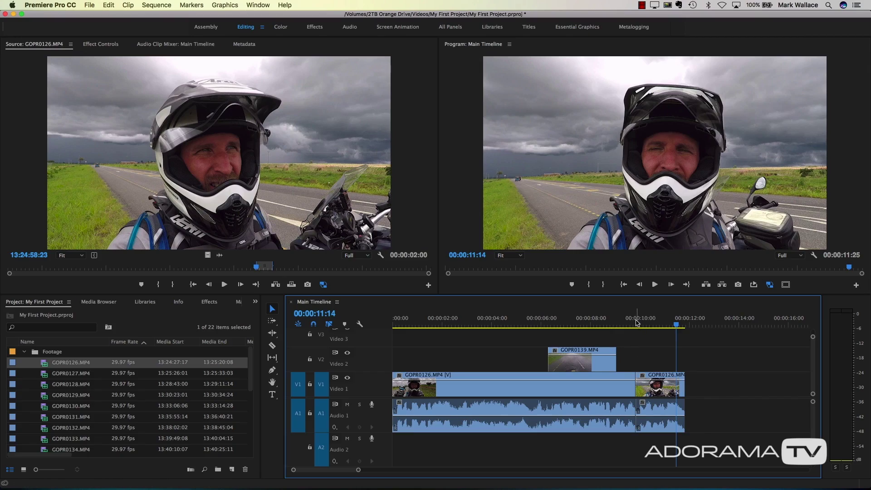
Apply the Cross Dissolve video transition to the cut between the two GOPR0126.MP4 clips on Video 1
{"action": "left_click", "coordinate": [636, 323]}
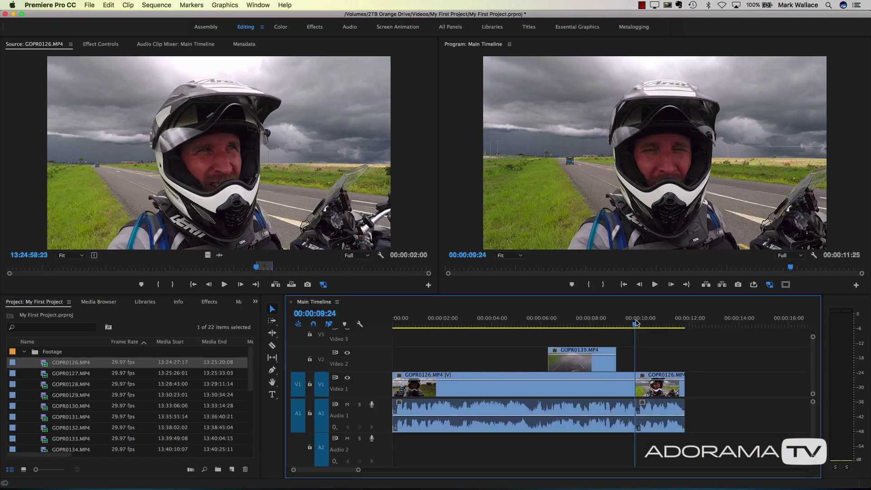
{"action": "key", "text": "="}
{"action": "left_click", "coordinate": [38, 305]}
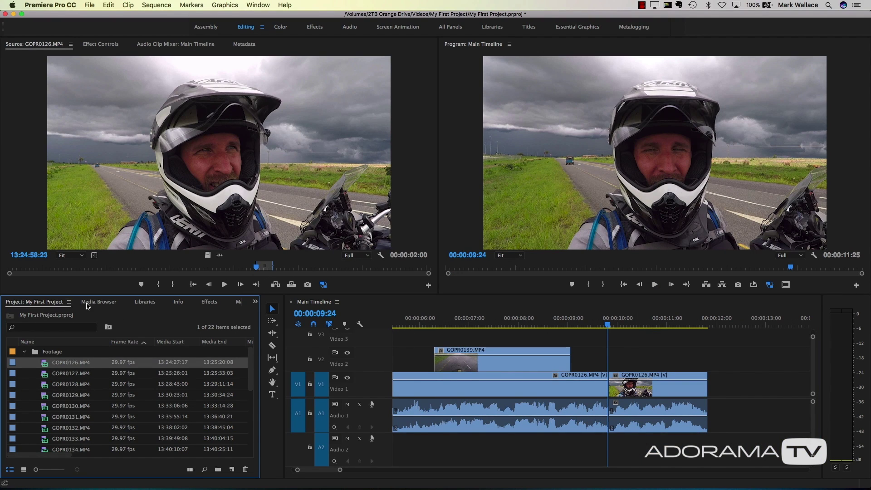
{"action": "left_click", "coordinate": [111, 305]}
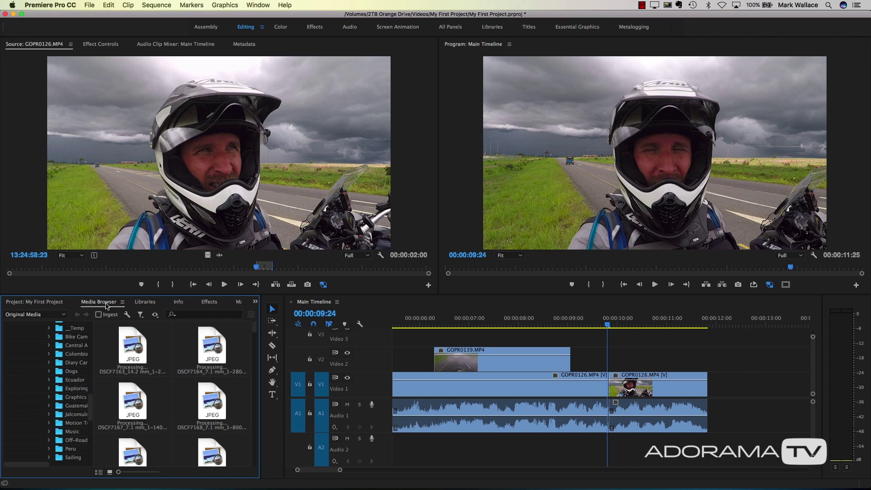
{"action": "left_click", "coordinate": [141, 304]}
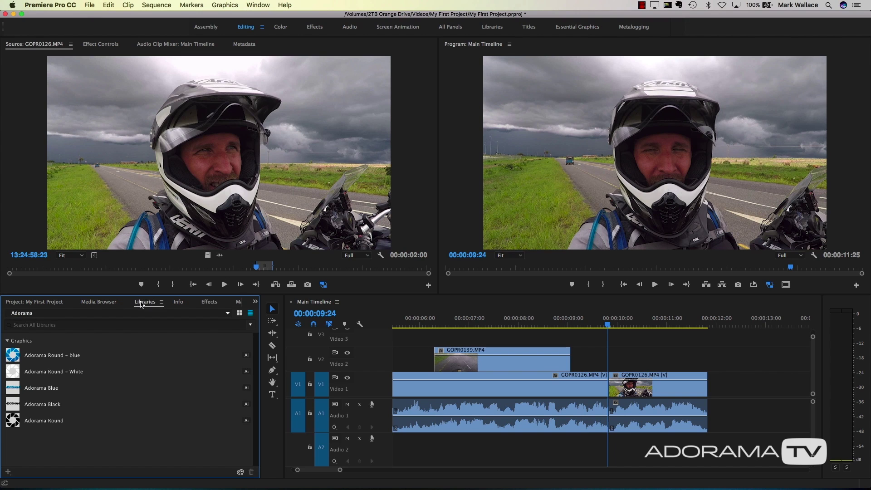
{"action": "left_click", "coordinate": [210, 302]}
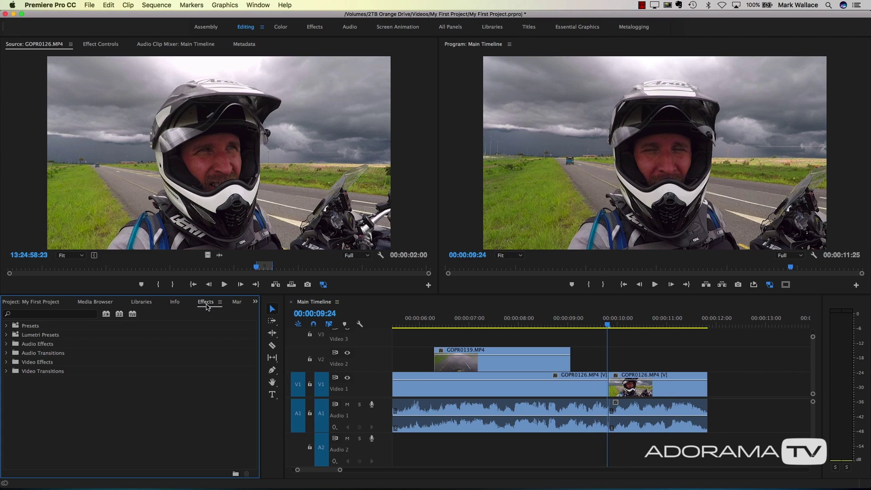
{"action": "left_click", "coordinate": [6, 371]}
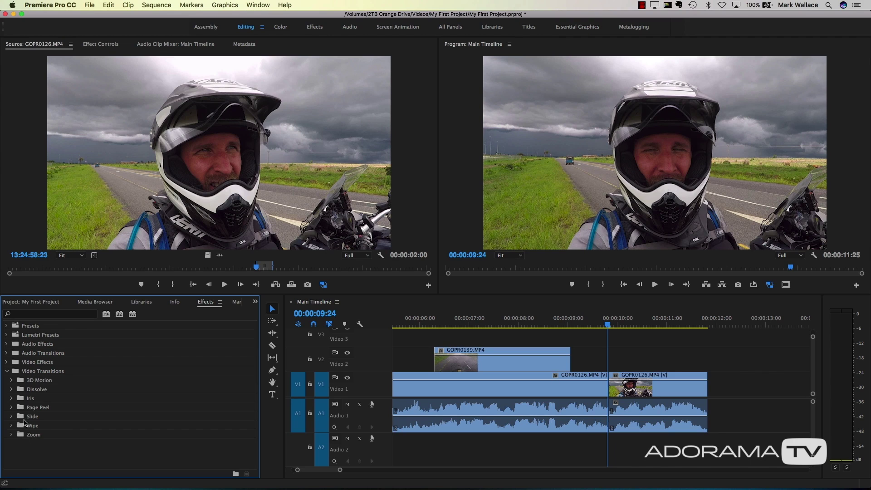
{"action": "left_click", "coordinate": [11, 389]}
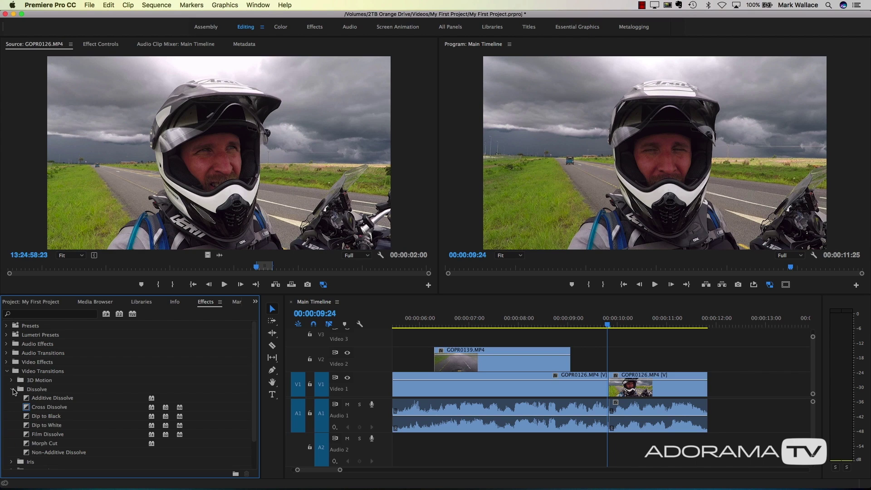
{"action": "left_click", "coordinate": [30, 408]}
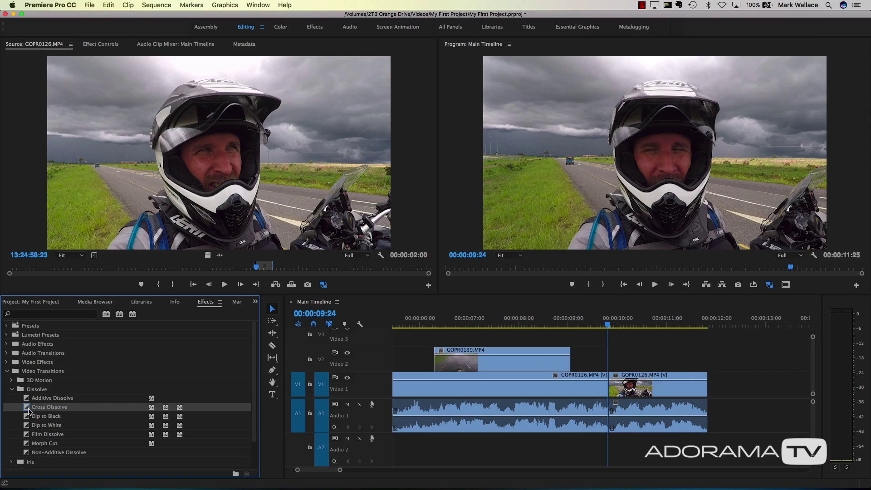
{"action": "left_click_drag", "start_coordinate": [28, 408], "coordinate": [613, 393]}
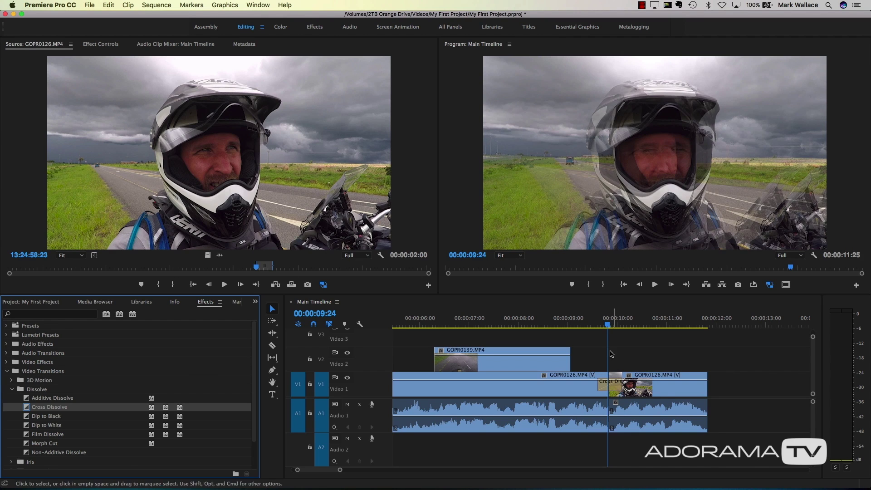
Play the Main Timeline across the Cross Dissolve on Video 1 from about 00:00:09:15
{"action": "left_click", "coordinate": [593, 325]}
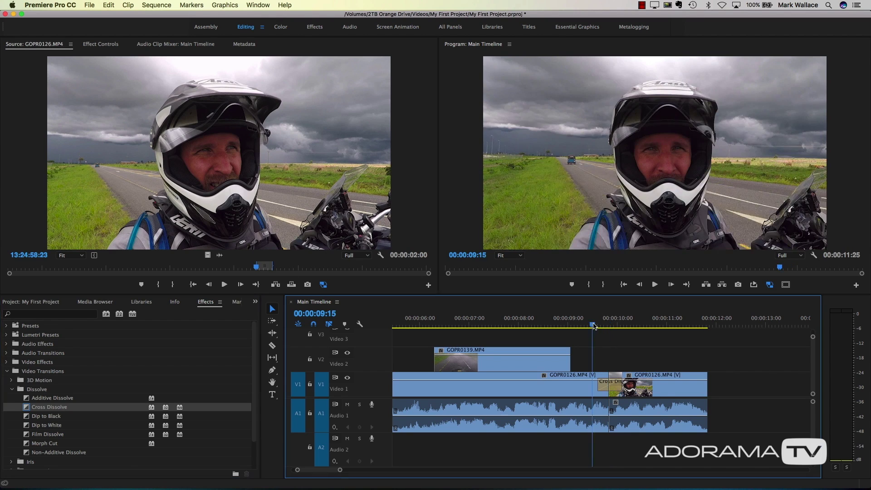
{"action": "mouse_move", "coordinate": [594, 325]}
{"action": "left_mouse_down"}
{"action": "mouse_move", "coordinate": [633, 327]}
{"action": "mouse_move", "coordinate": [590, 330]}
{"action": "left_mouse_up"}
{"action": "key", "text": "space"}
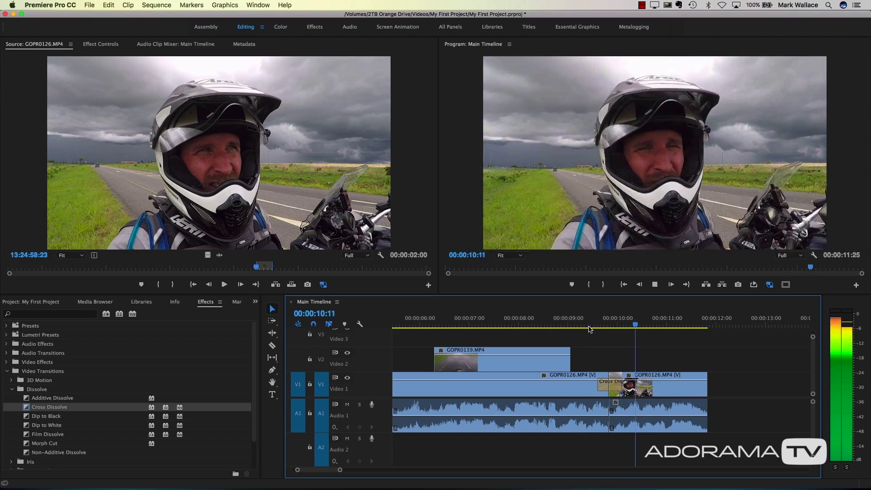
{"action": "key", "text": "space"}
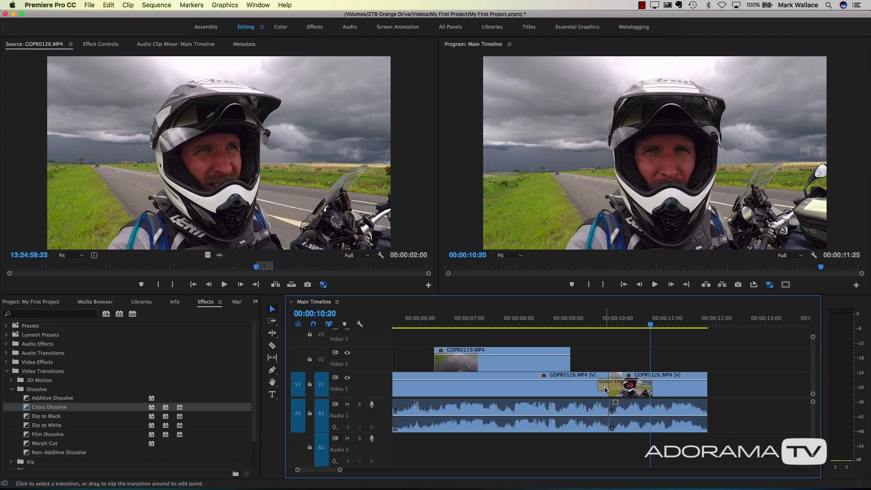
Lengthen the Cross Dissolve on Video 1 on both sides of the cut, ending at about 00:00:10:12, and check its playback
{"action": "left_click", "coordinate": [606, 389]}
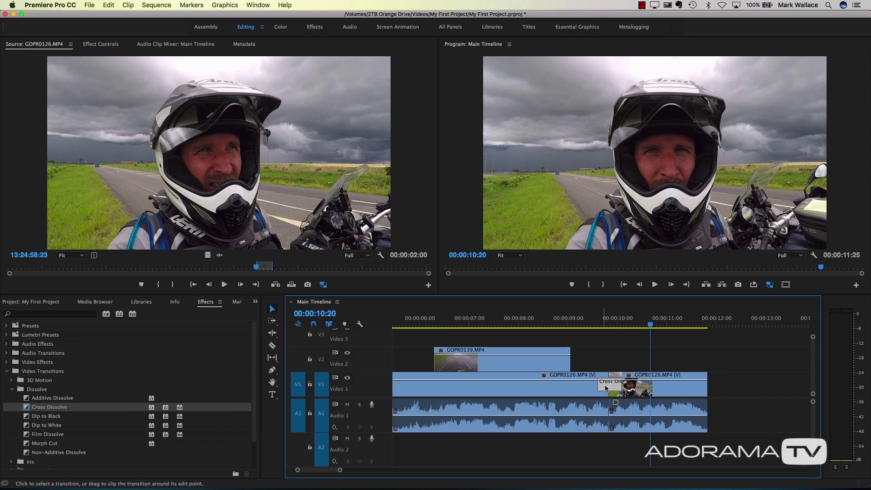
{"action": "key", "text": "="}
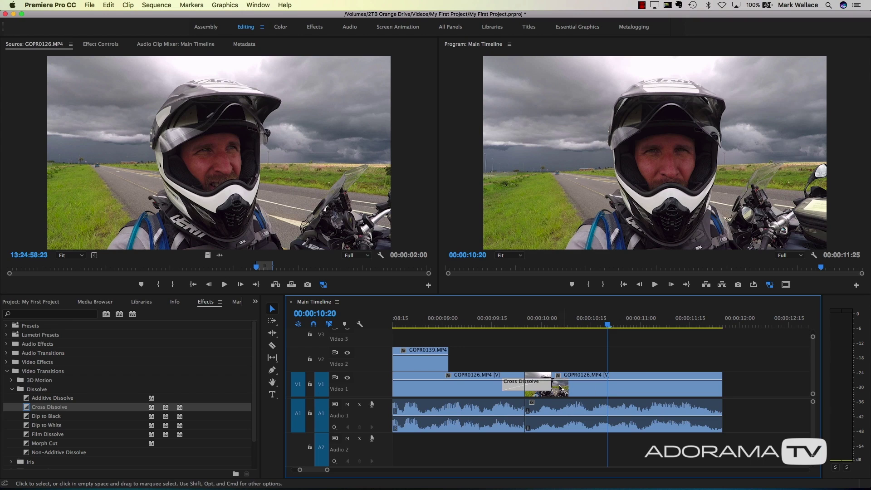
{"action": "left_click_drag", "start_coordinate": [551, 385], "coordinate": [580, 387]}
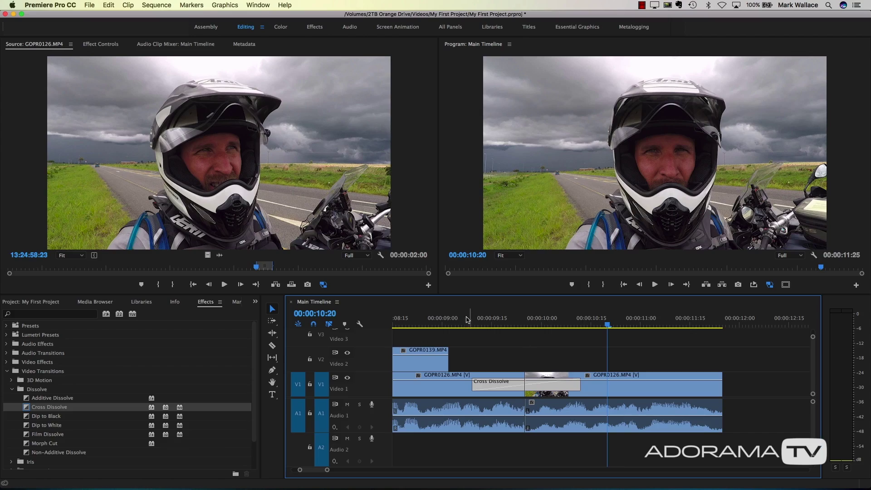
{"action": "left_click", "coordinate": [452, 320]}
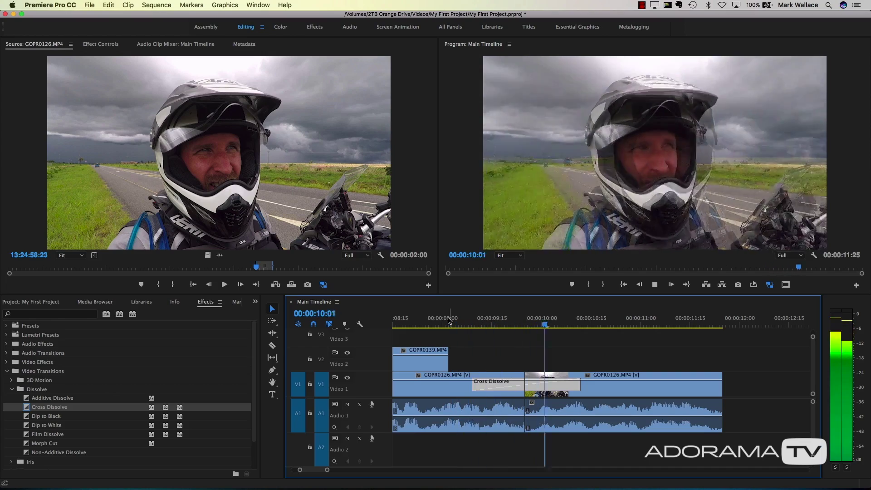
{"action": "key", "text": "space"}
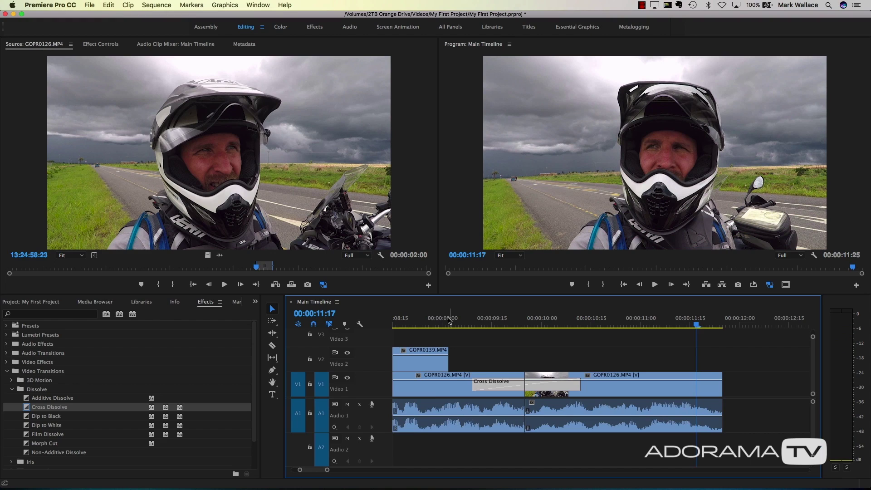
Fit the whole sequence in the timeline and look up the default-transition option for Cross Dissolve
{"action": "key", "text": "backslash"}
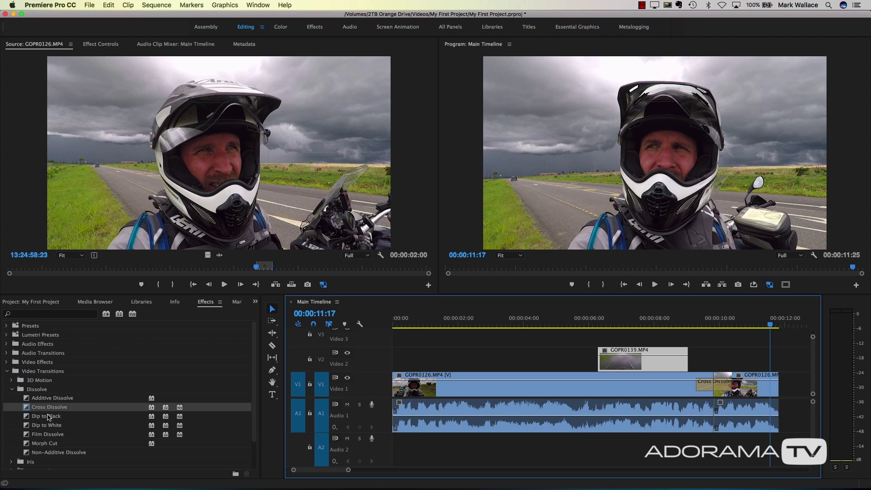
{"action": "left_click", "coordinate": [47, 411]}
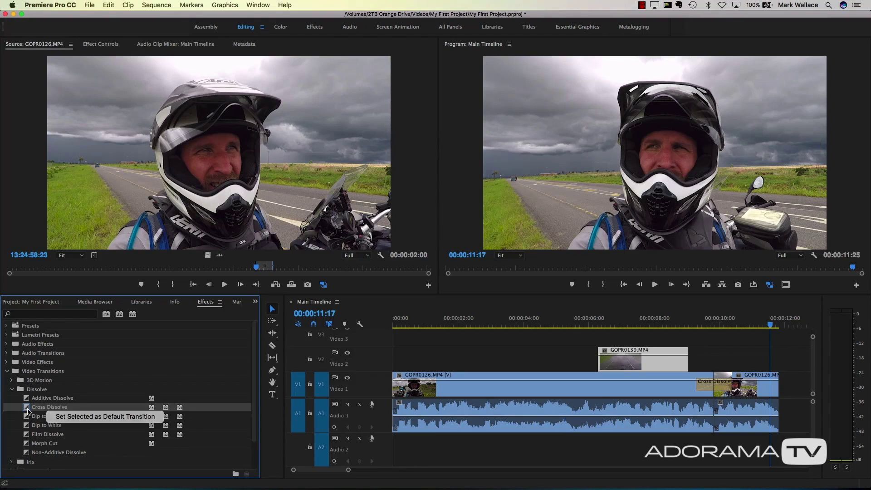
{"action": "left_click", "coordinate": [30, 408]}
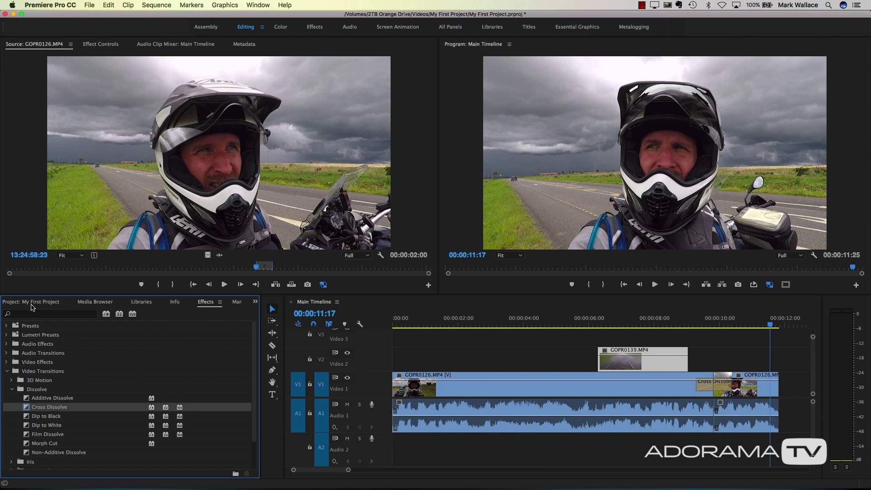
Load GOPR0132.MP4 in the Source Monitor and position the Main Timeline playhead at 00:00:06:27
{"action": "left_click", "coordinate": [31, 305]}
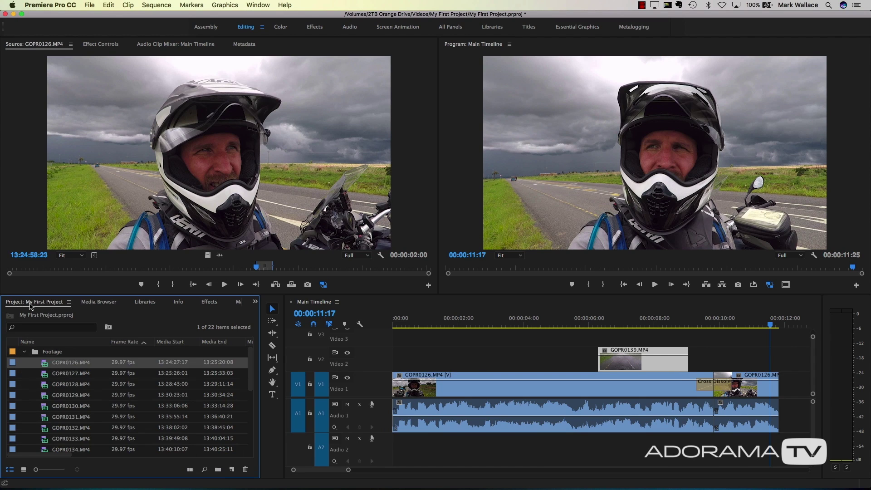
{"action": "double_click", "coordinate": [62, 429]}
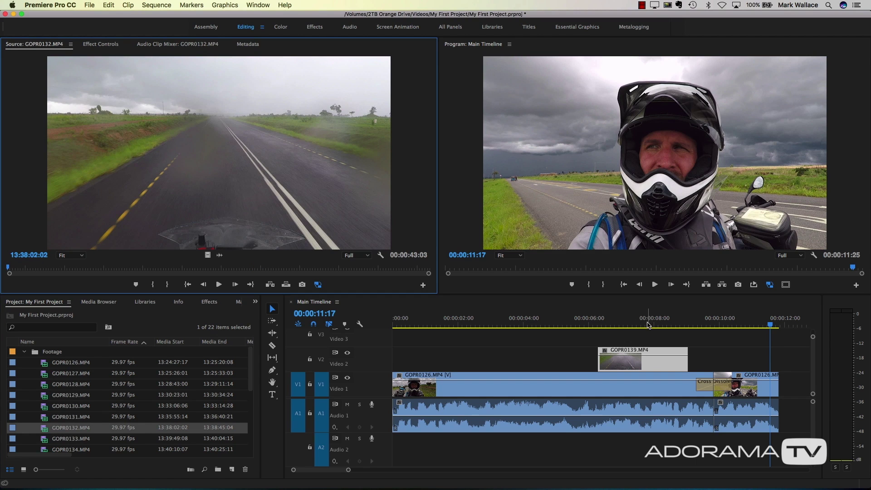
{"action": "mouse_move", "coordinate": [626, 314]}
{"action": "left_mouse_down"}
{"action": "mouse_move", "coordinate": [626, 324]}
{"action": "mouse_move", "coordinate": [595, 326]}
{"action": "mouse_move", "coordinate": [643, 328]}
{"action": "mouse_move", "coordinate": [619, 327]}
{"action": "left_mouse_up"}
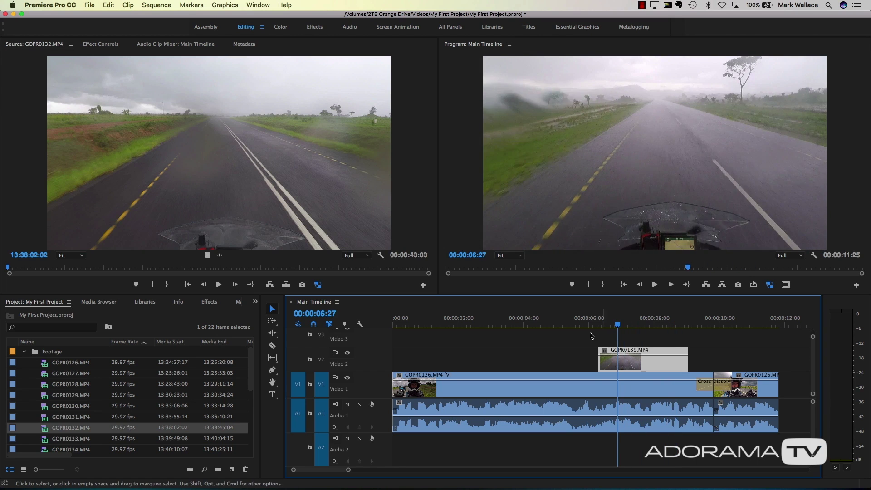
Apply the default Cross Dissolve to both ends of GOPR0139.MP4 on Video 2 and check playback from about 00:00:06:00
{"action": "left_click", "coordinate": [582, 346]}
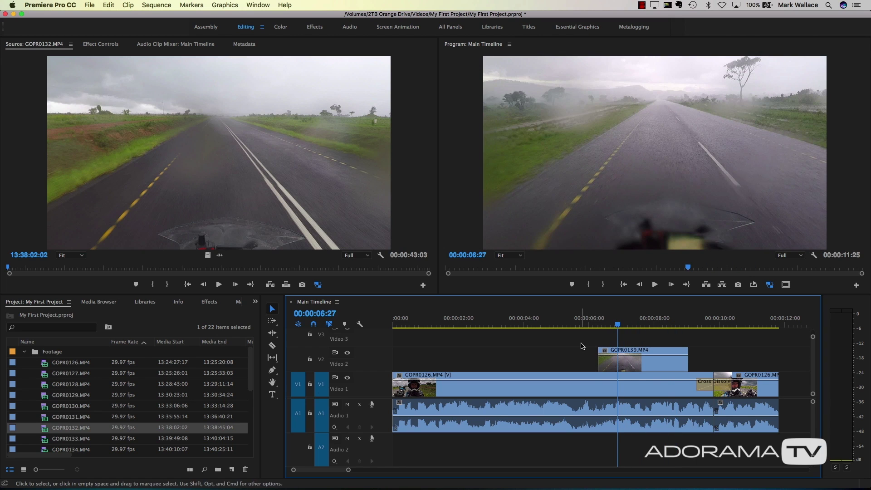
{"action": "left_click", "coordinate": [661, 361]}
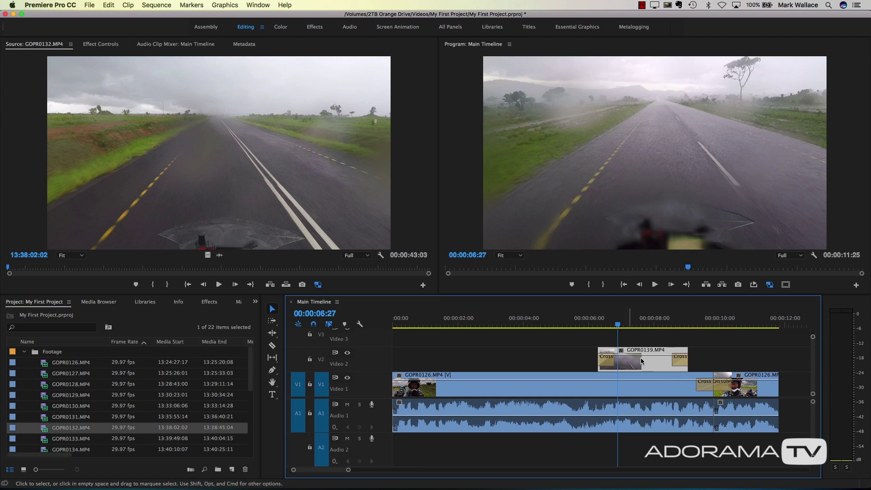
{"action": "left_click", "coordinate": [589, 323]}
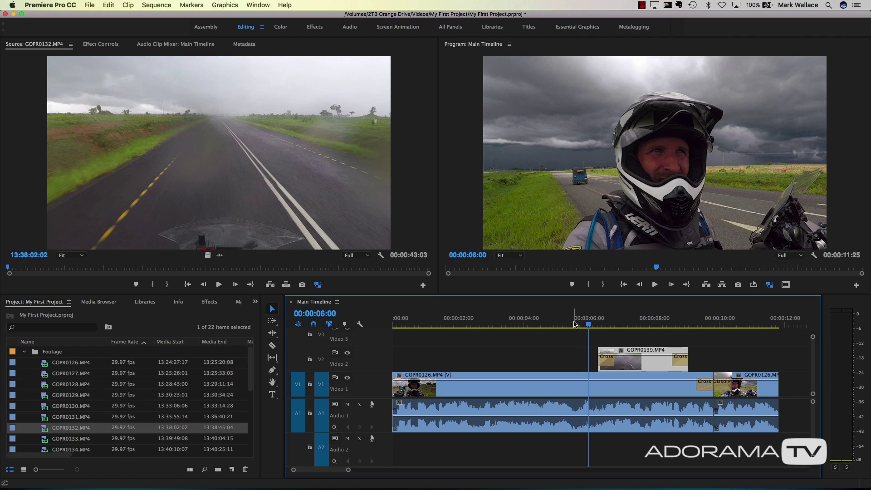
{"action": "key", "text": "space"}
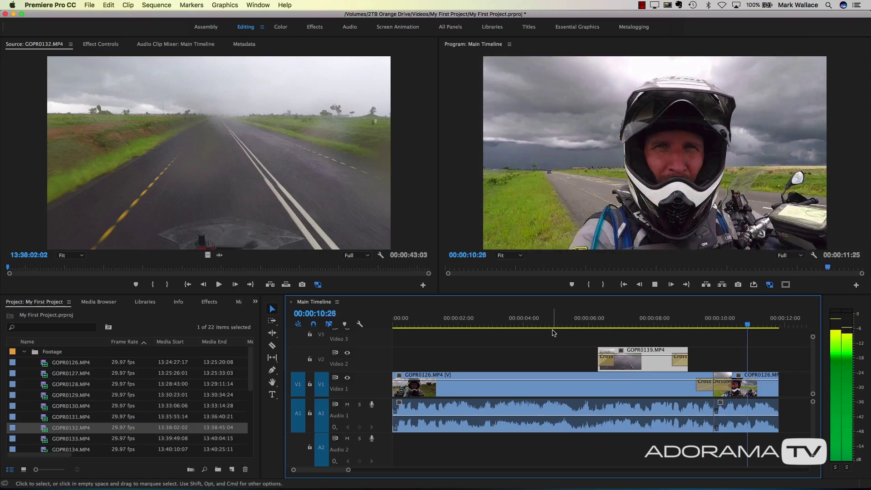
{"action": "key", "text": "space"}
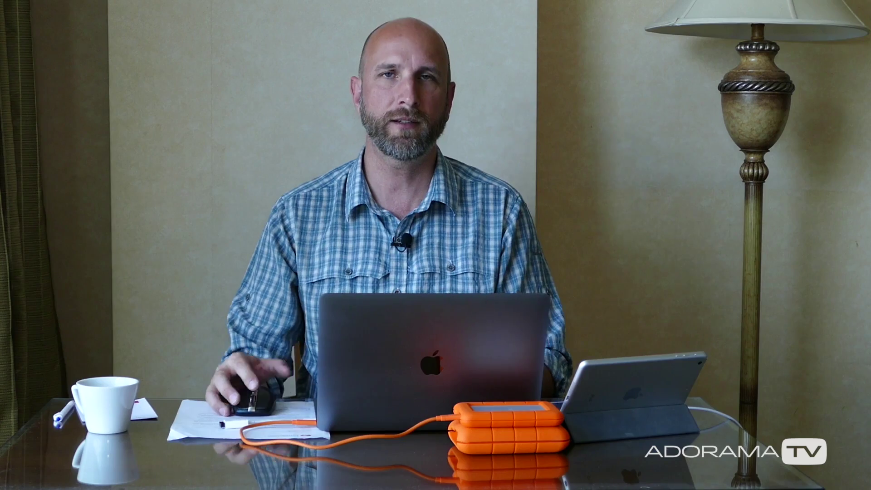